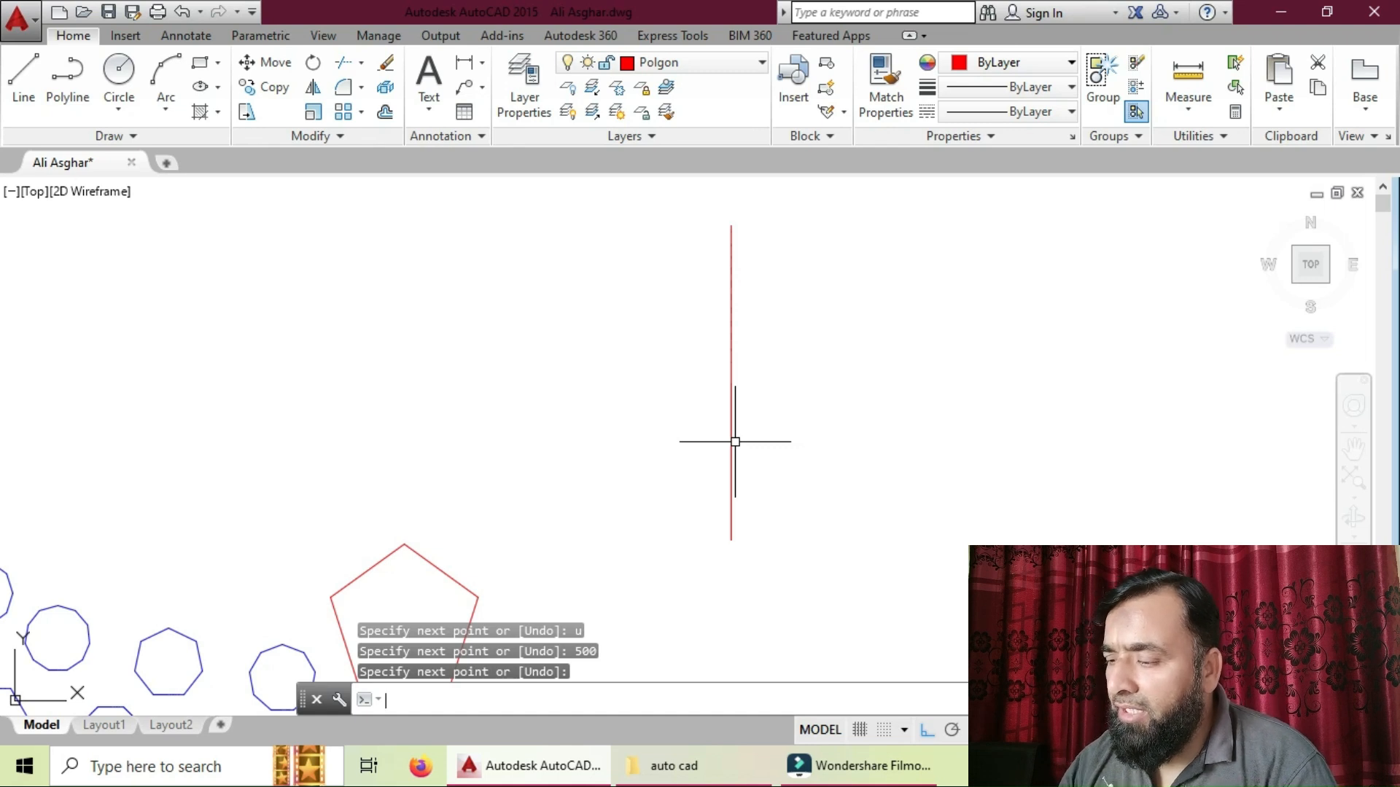
# - Divide the vertical red line into 5 equal segments
pyautogui.write('div')
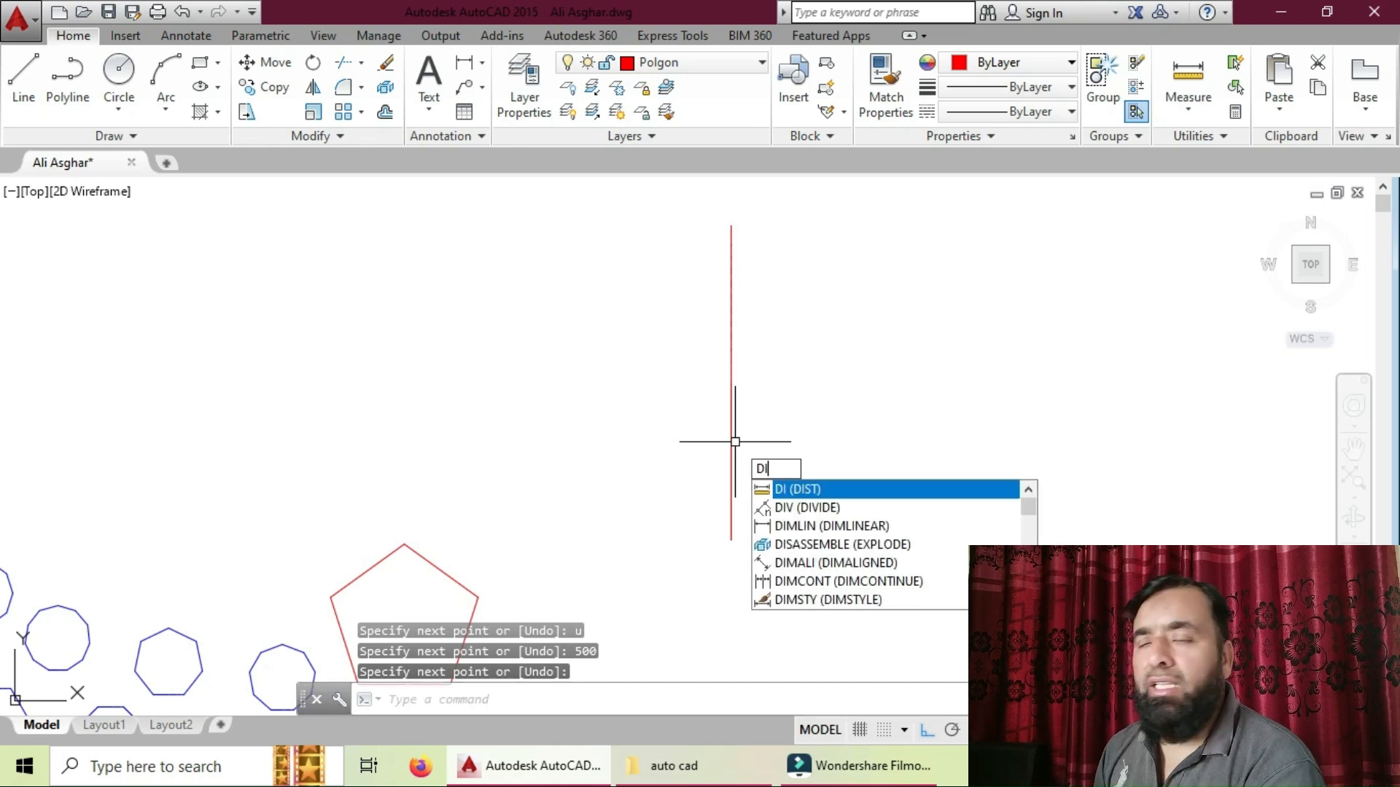
pyautogui.press('Return')
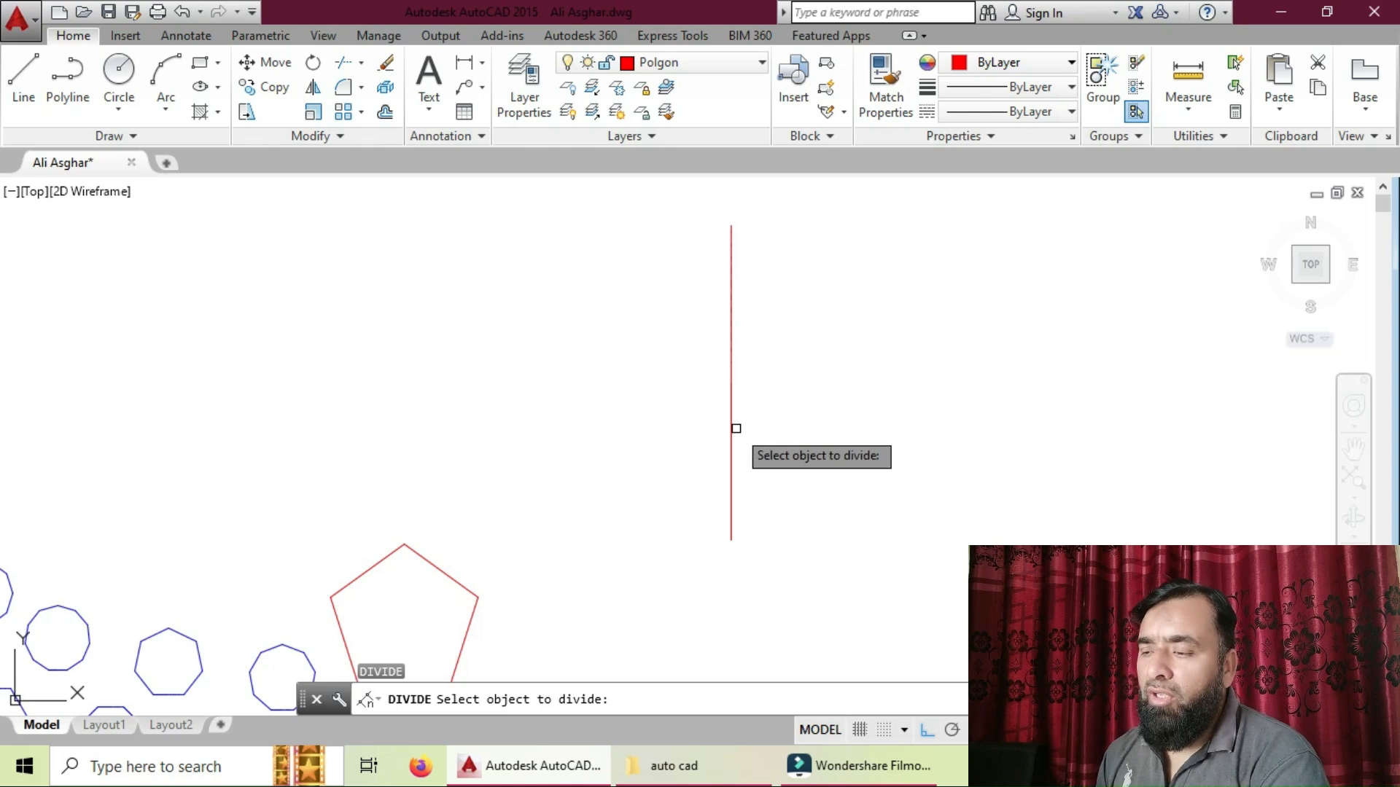
pyautogui.click(731, 428)
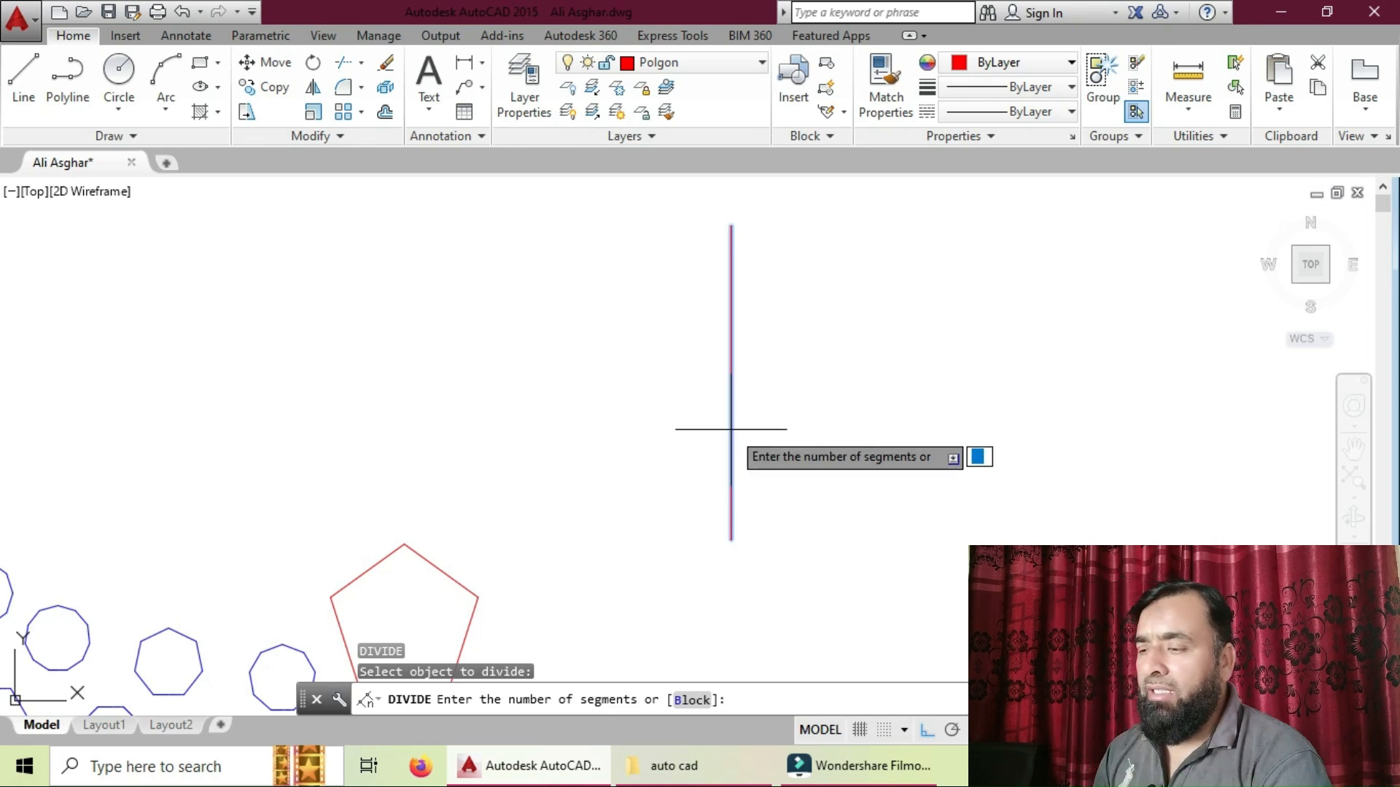
pyautogui.write('5')
pyautogui.press('Return')
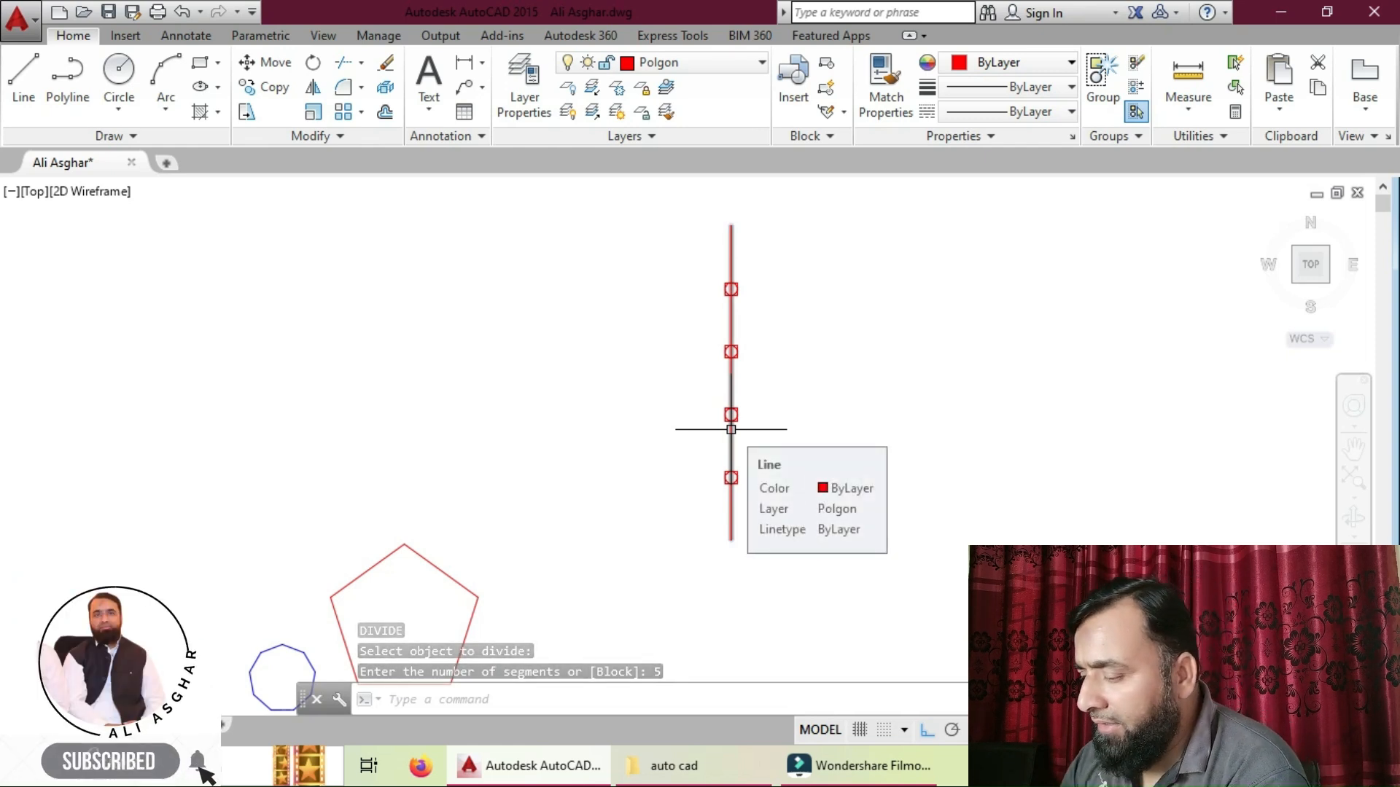
# - Measure the distance between the two uppermost division points on the vertical line
pyautogui.scroll(2, 802, 350)
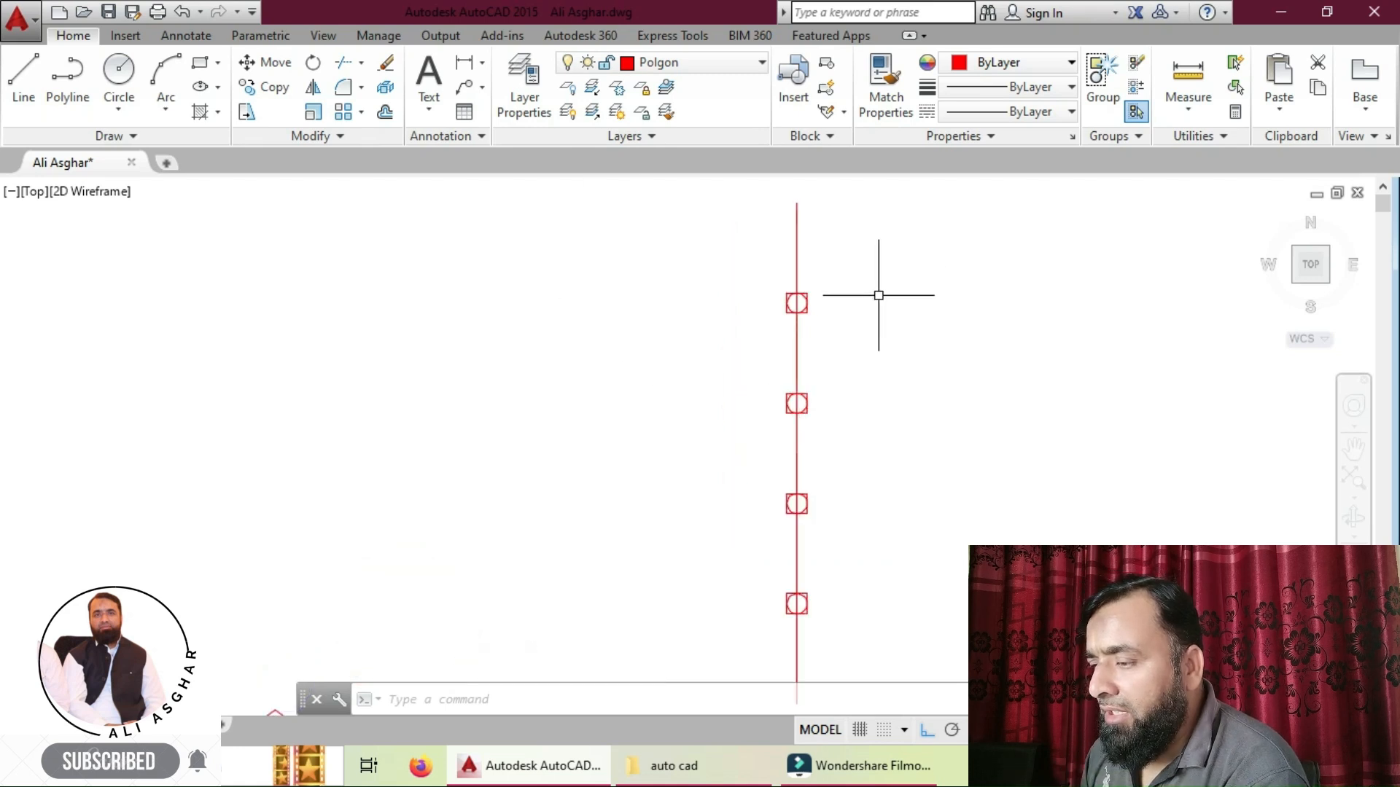
pyautogui.write('di')
pyautogui.press('Return')
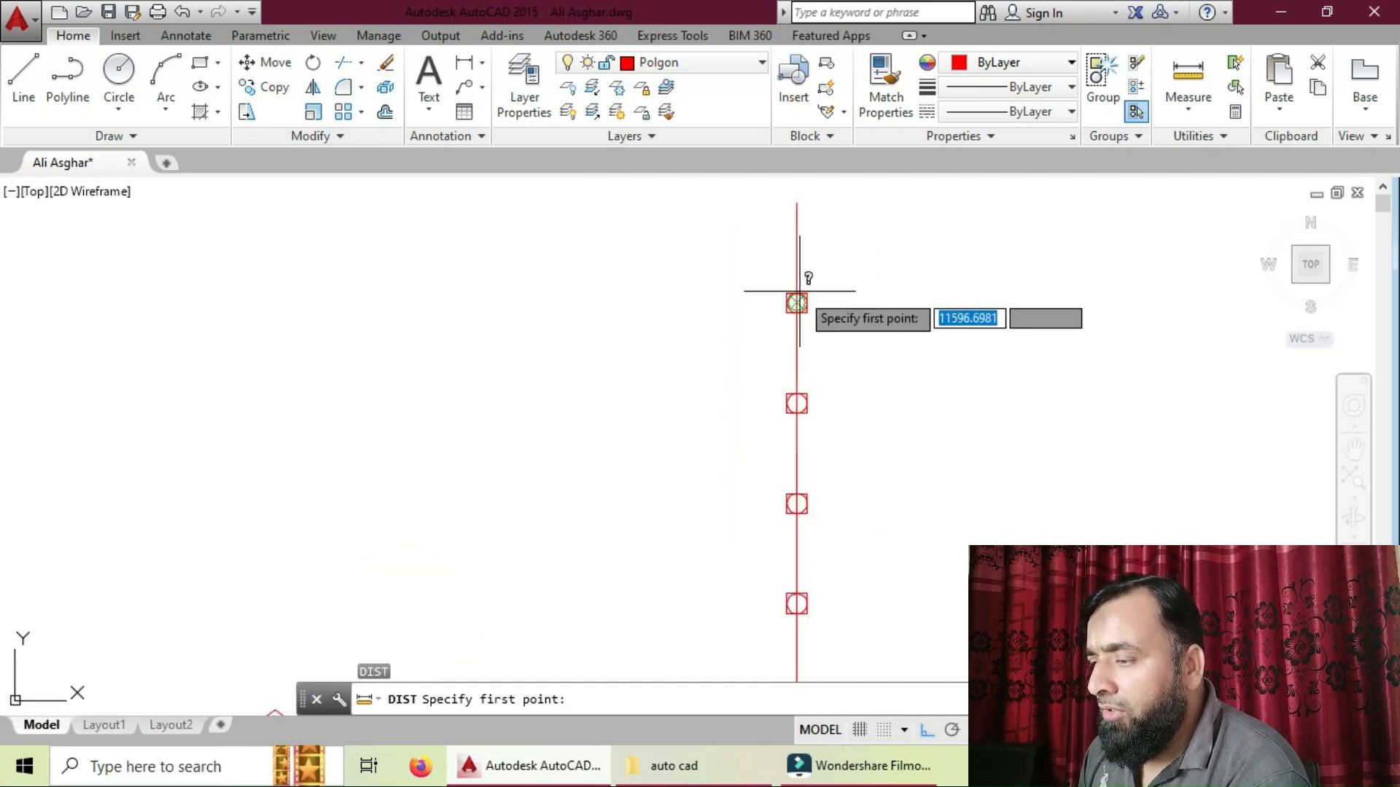
pyautogui.click(796, 302)
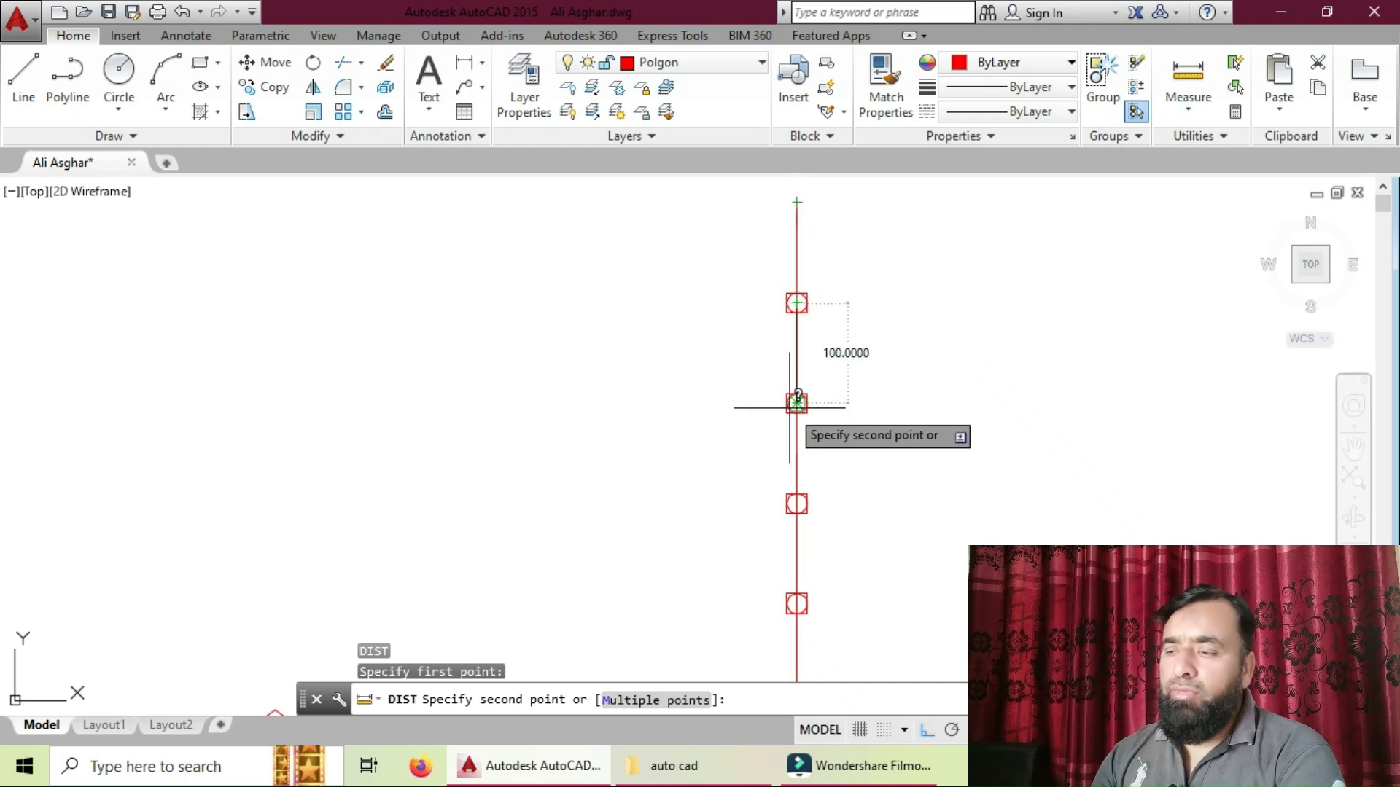
pyautogui.press('Escape')
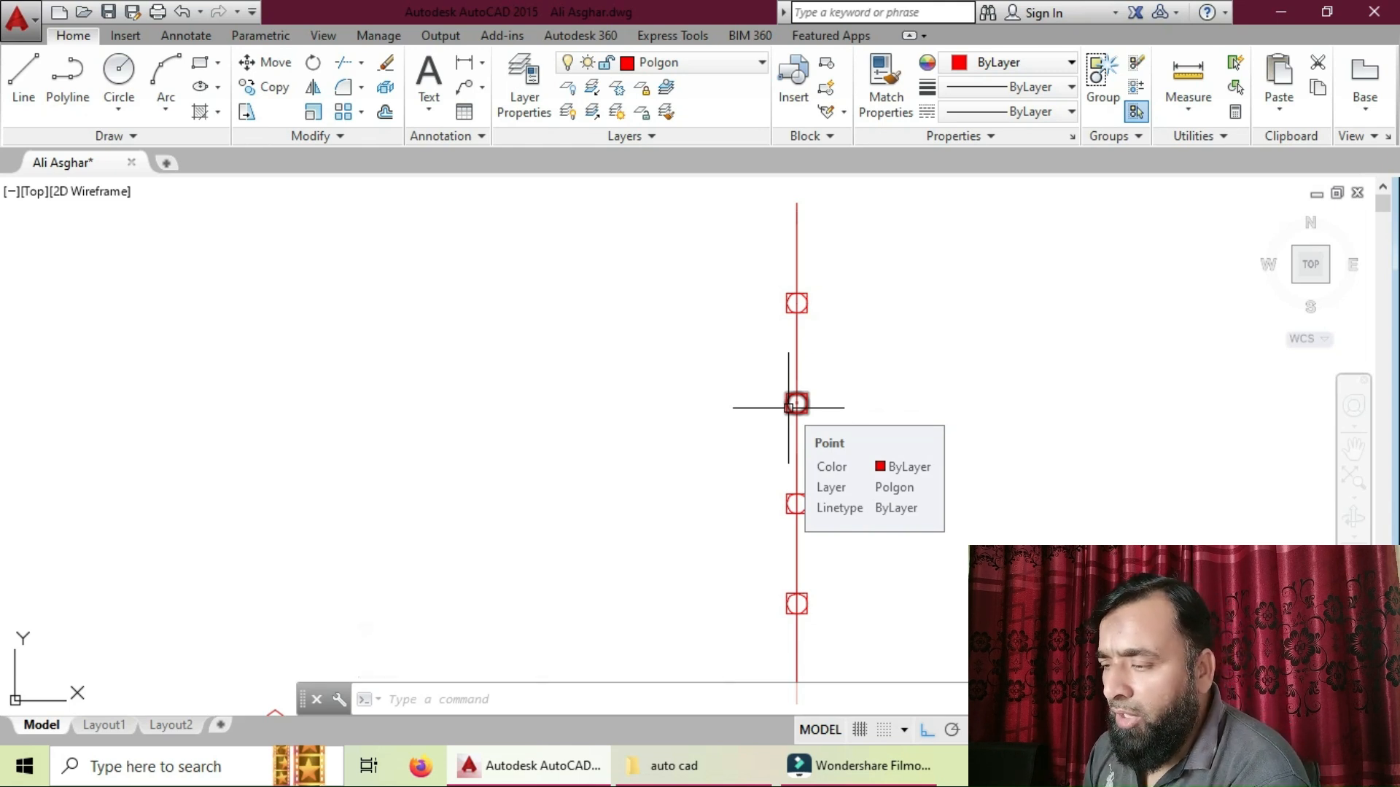
# - Select the uppermost division point on the vertical line to highlight it
pyautogui.click(777, 271)
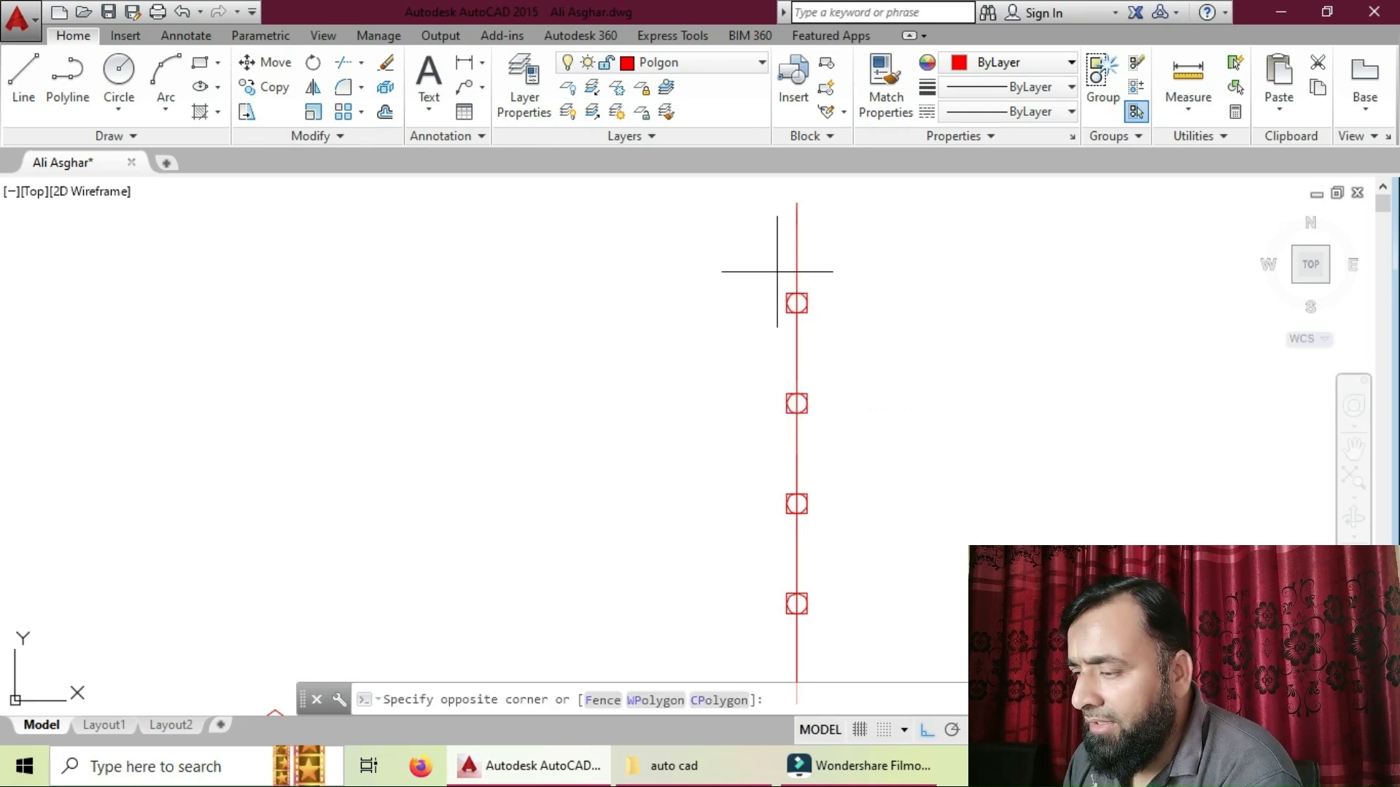
pyautogui.moveTo(777, 271); pyautogui.dragTo(837, 359)
pyautogui.rightClick(837, 358)
pyautogui.click(832, 299)
pyautogui.click(755, 285)
pyautogui.click(836, 343)
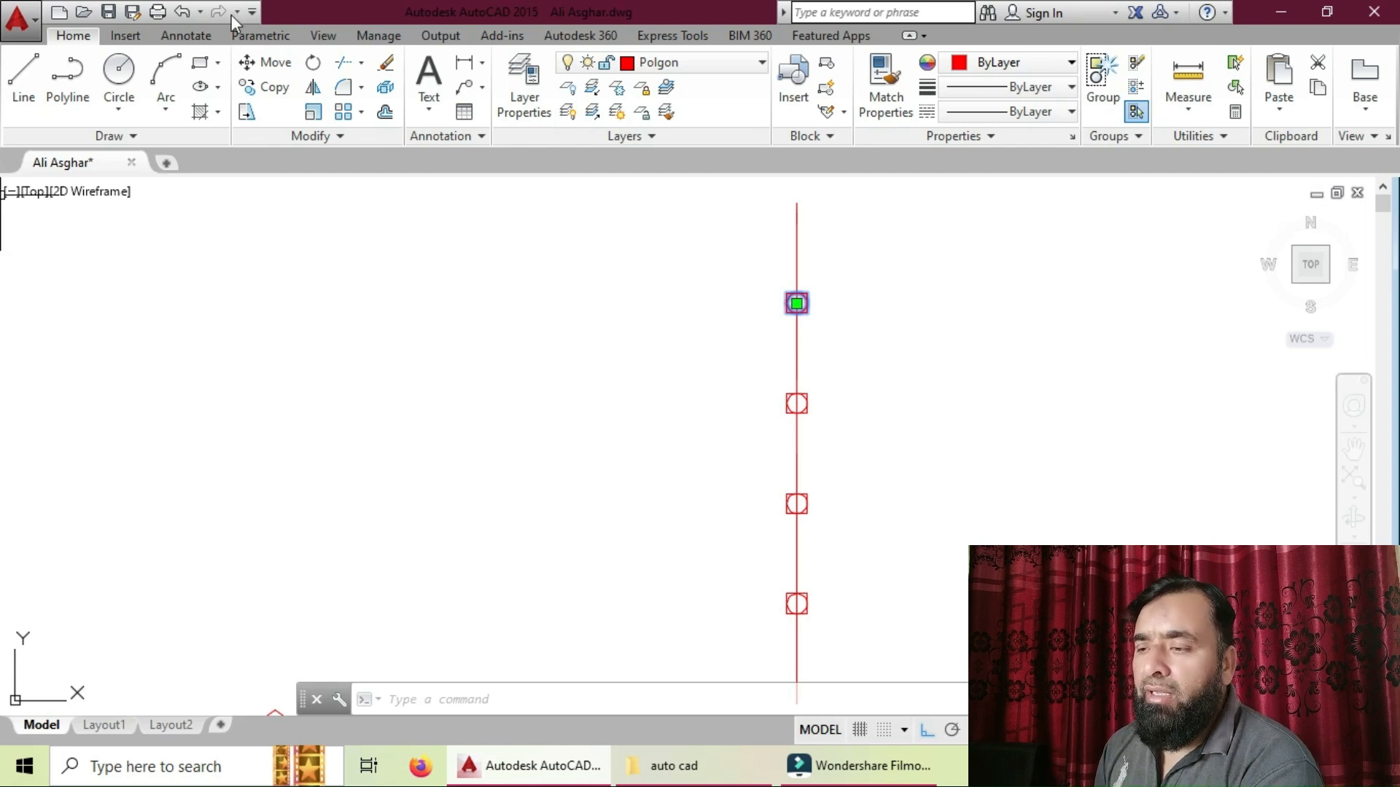
# - Change the drawing's point style to the plain X-shaped marker
pyautogui.click(1223, 138)
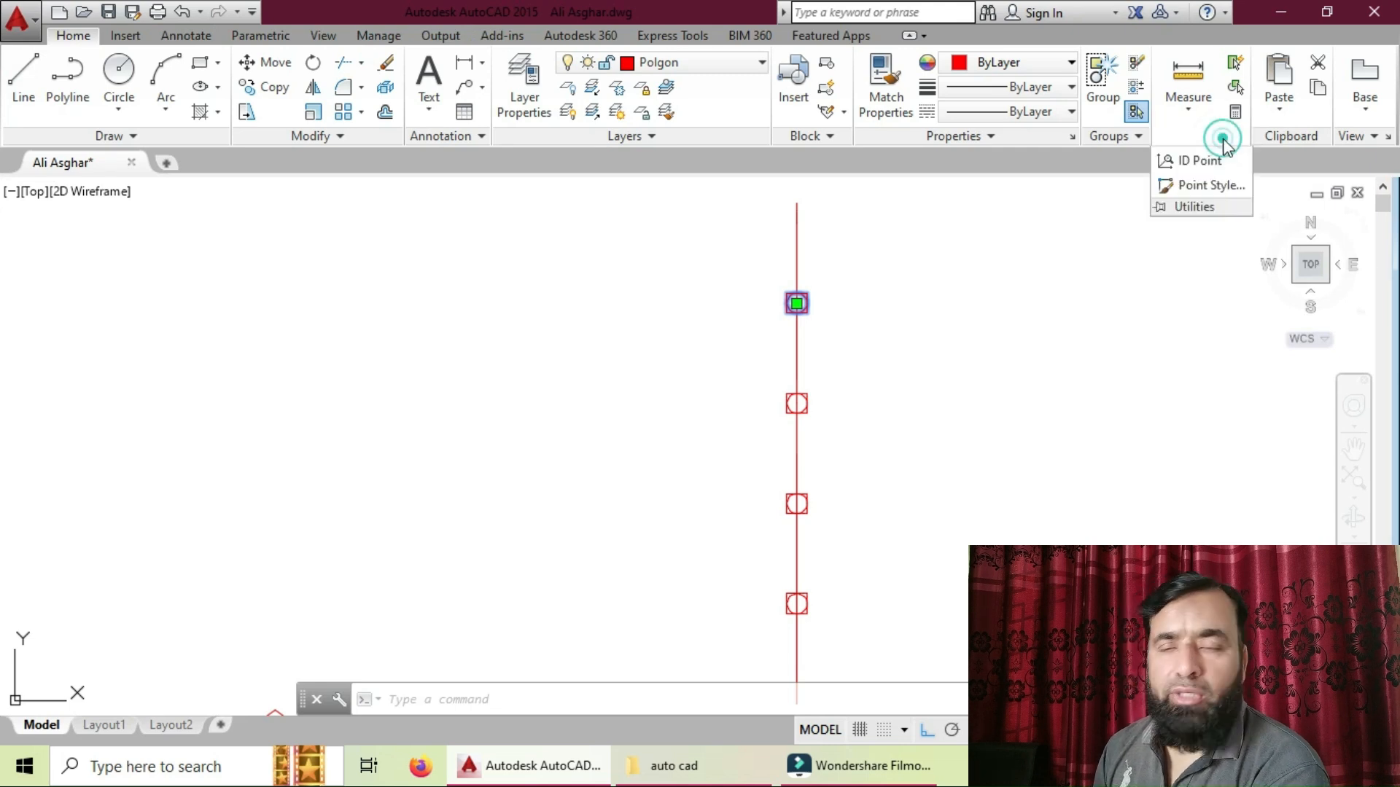
pyautogui.click(1211, 187)
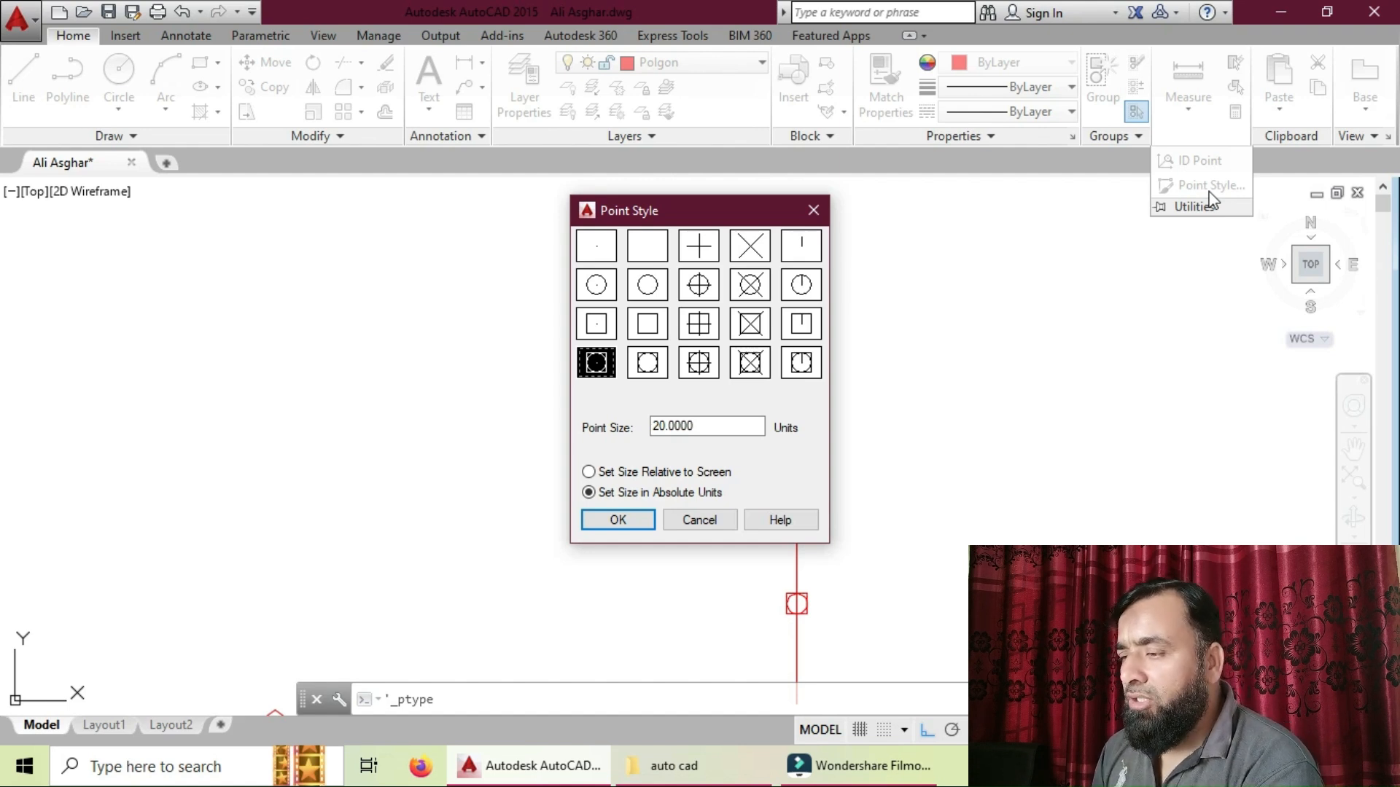
pyautogui.click(742, 252)
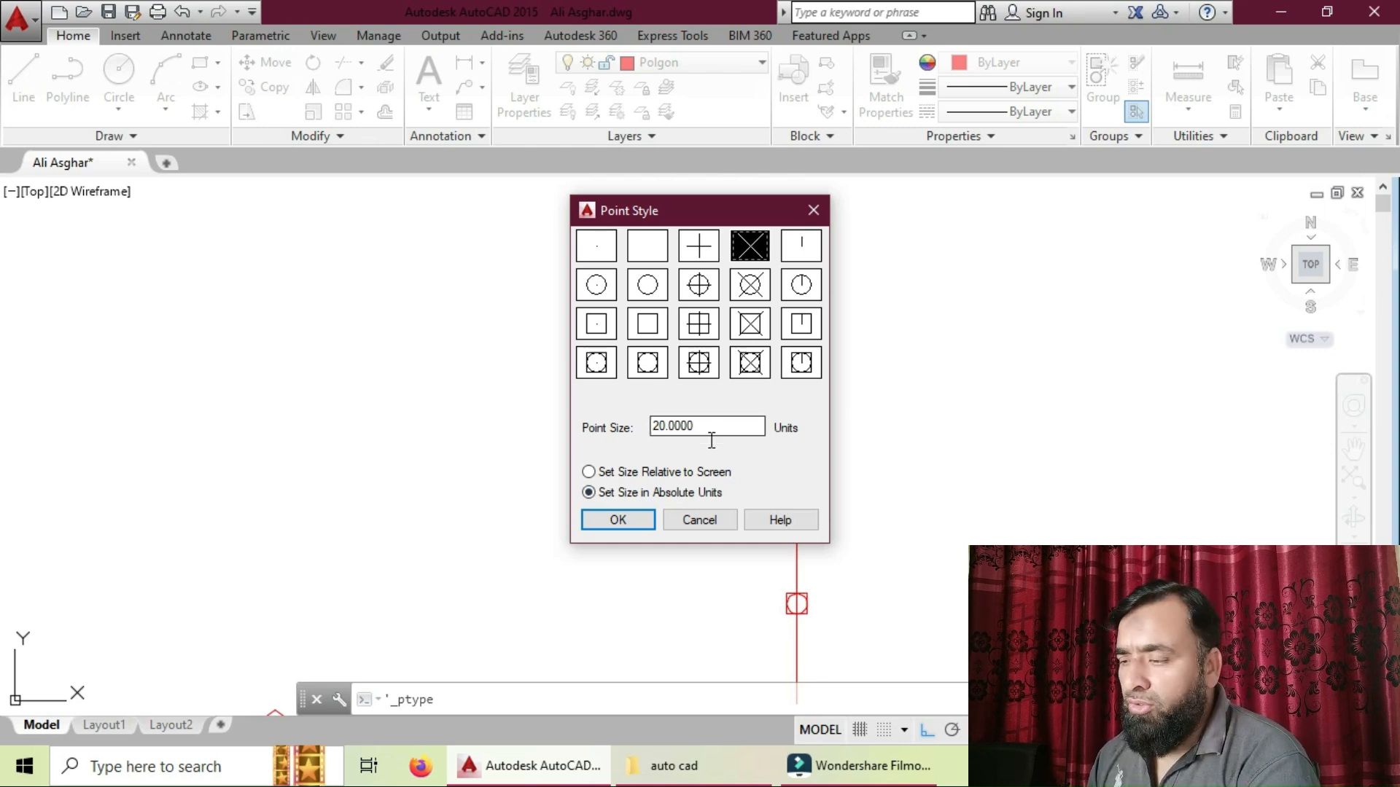
pyautogui.click(631, 522)
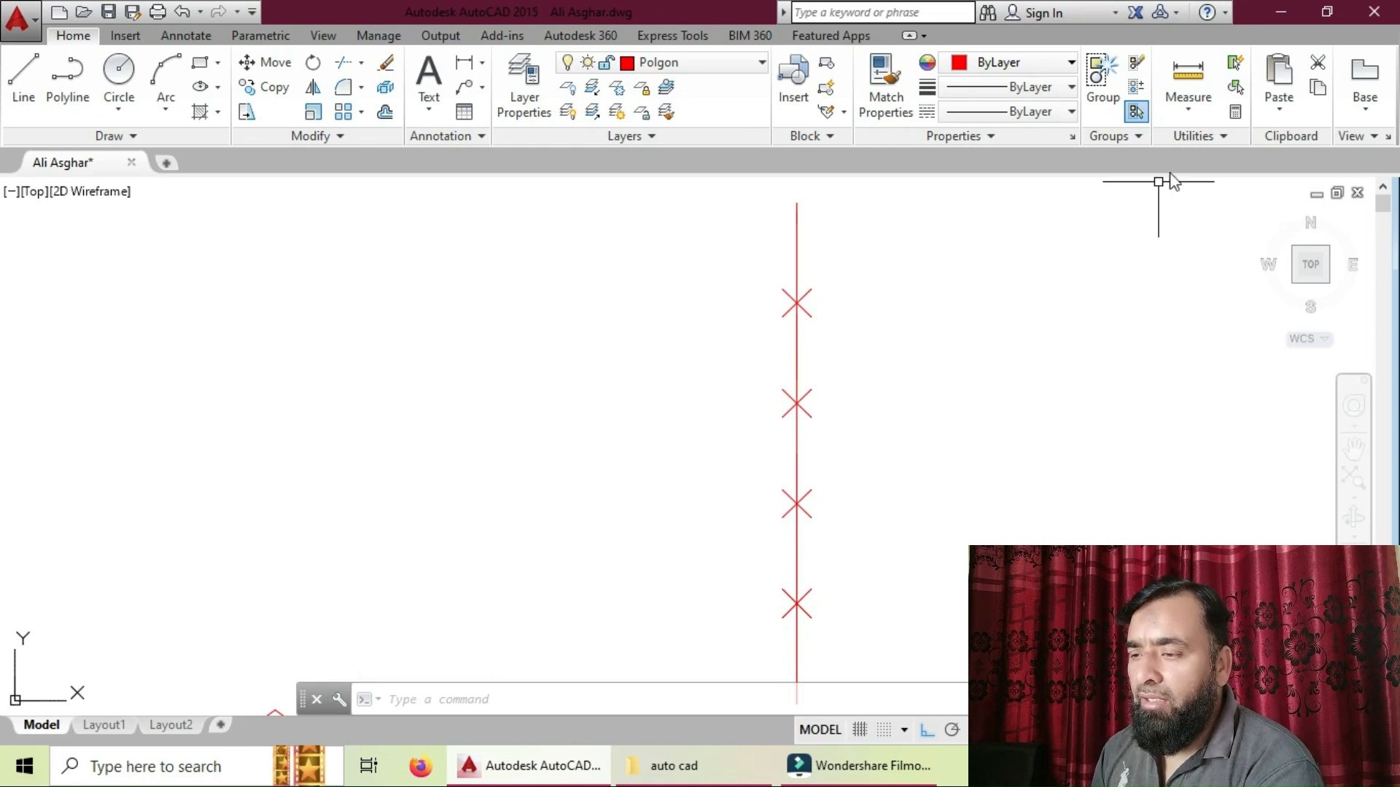
# - Set the point size in the point style settings to 15 absolute units
pyautogui.click(1219, 137)
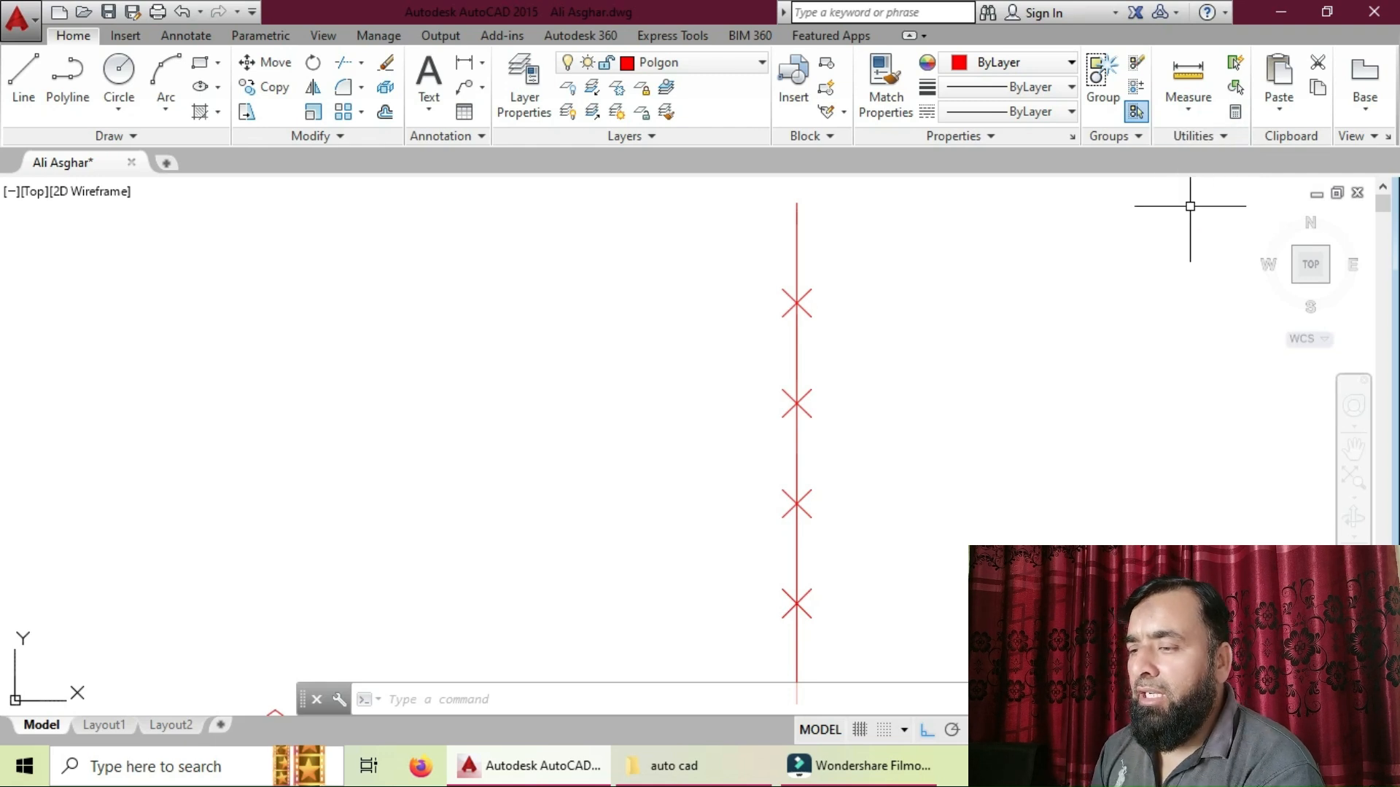
pyautogui.click(1222, 138)
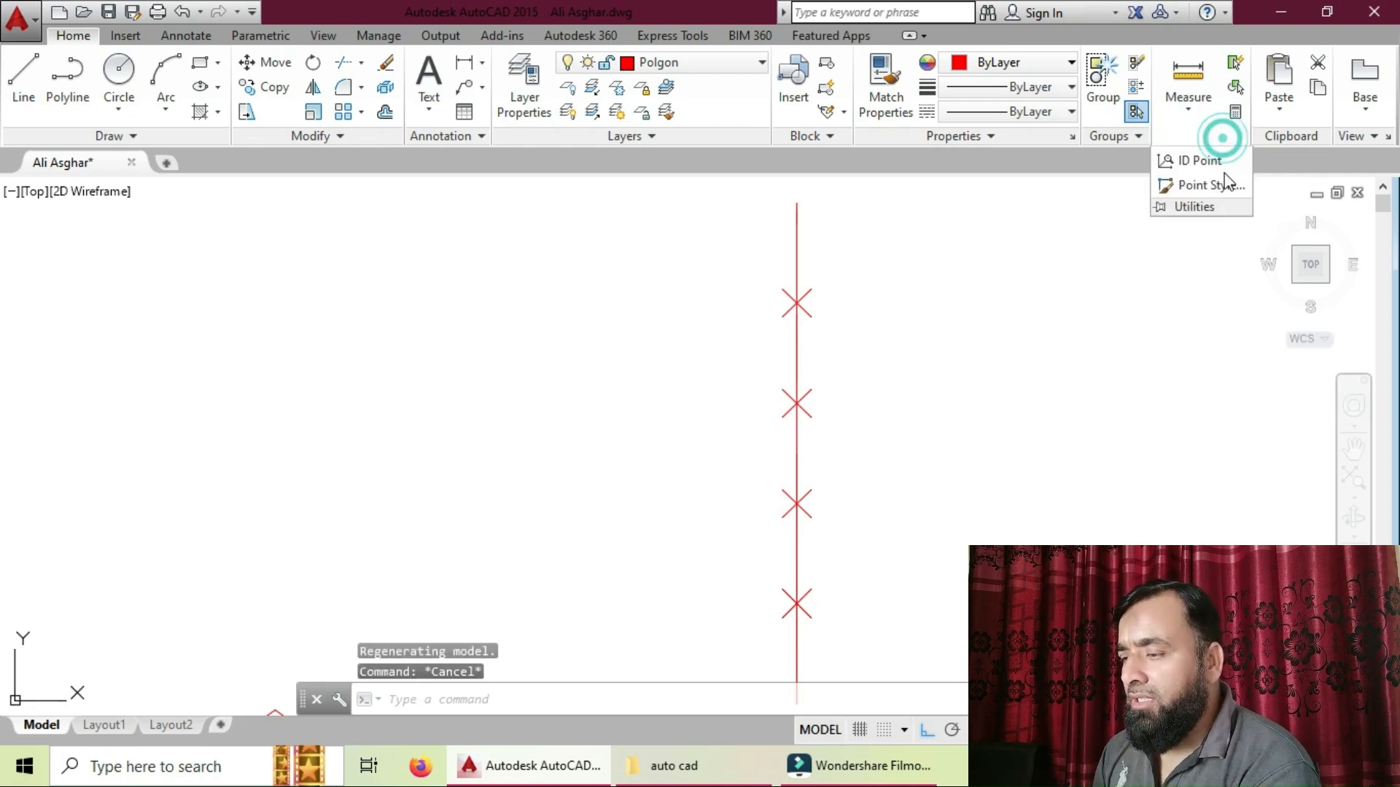
pyautogui.click(1225, 186)
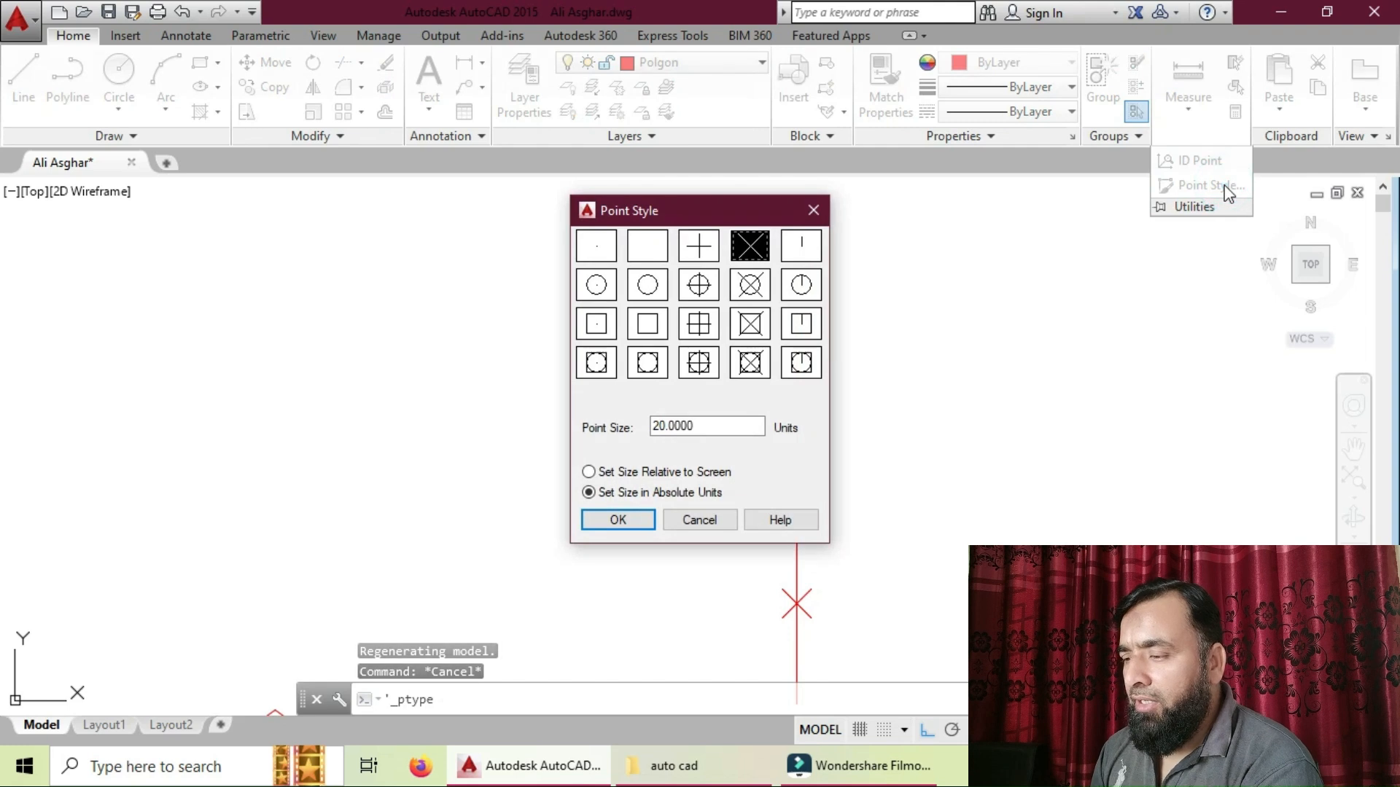
pyautogui.moveTo(707, 426); pyautogui.dragTo(653, 427)
pyautogui.rightClick(639, 430)
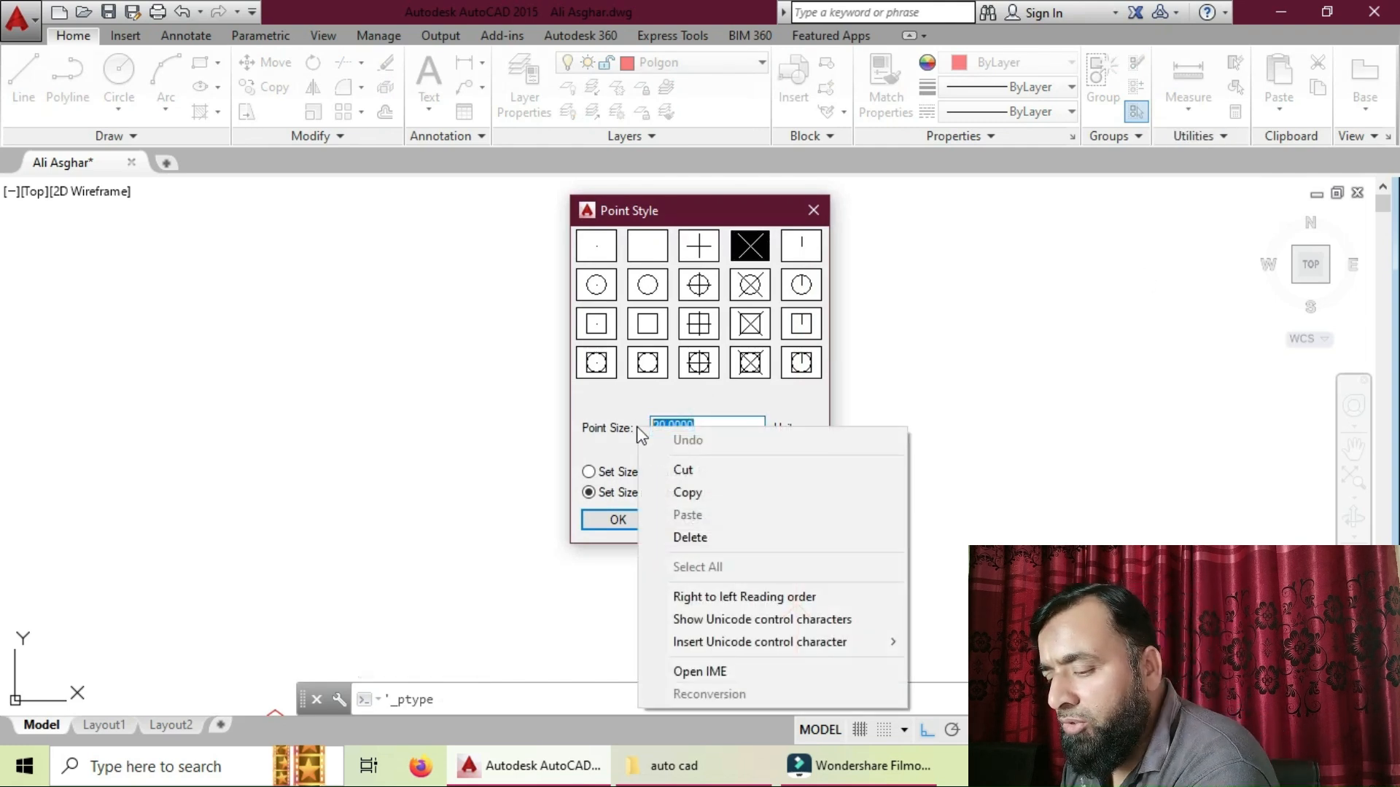
pyautogui.click(649, 402)
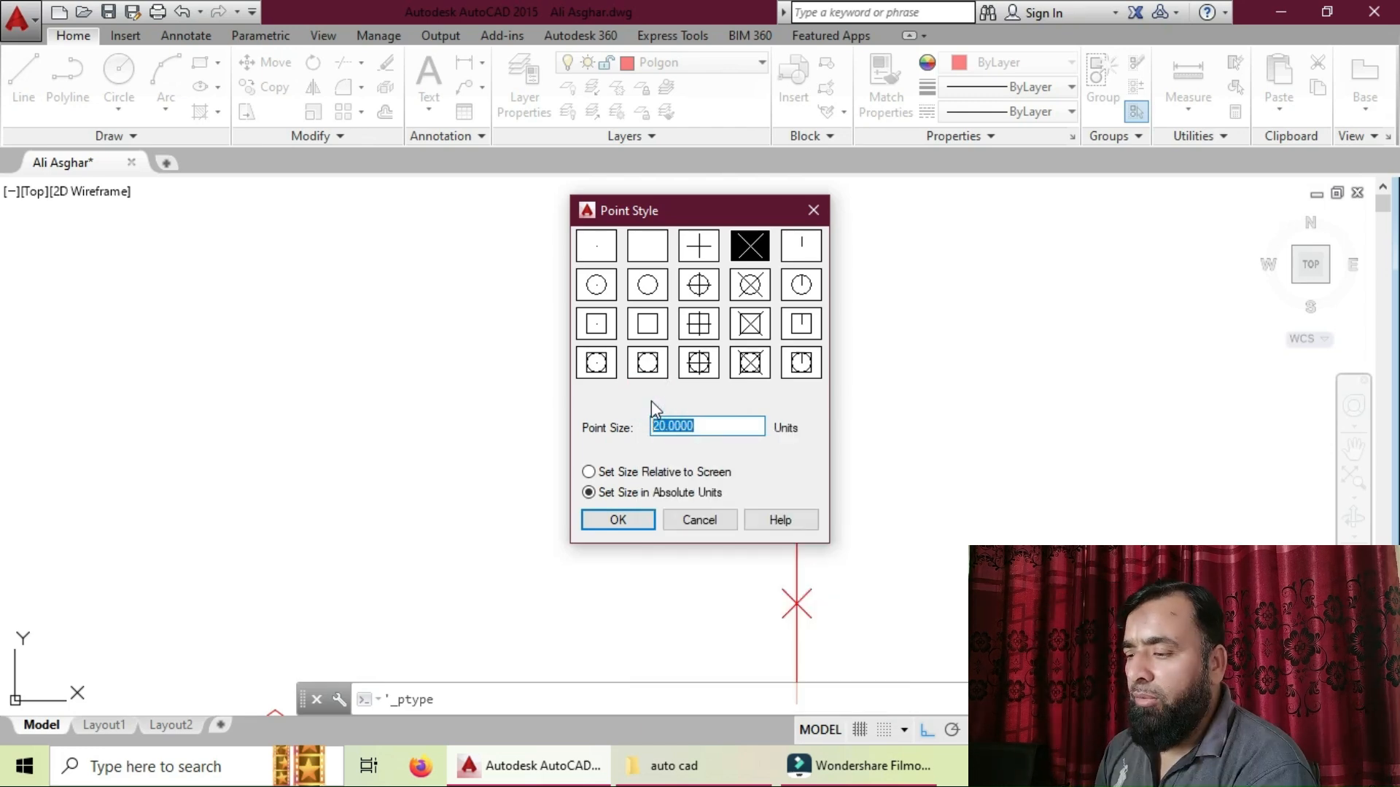
pyautogui.write('15')
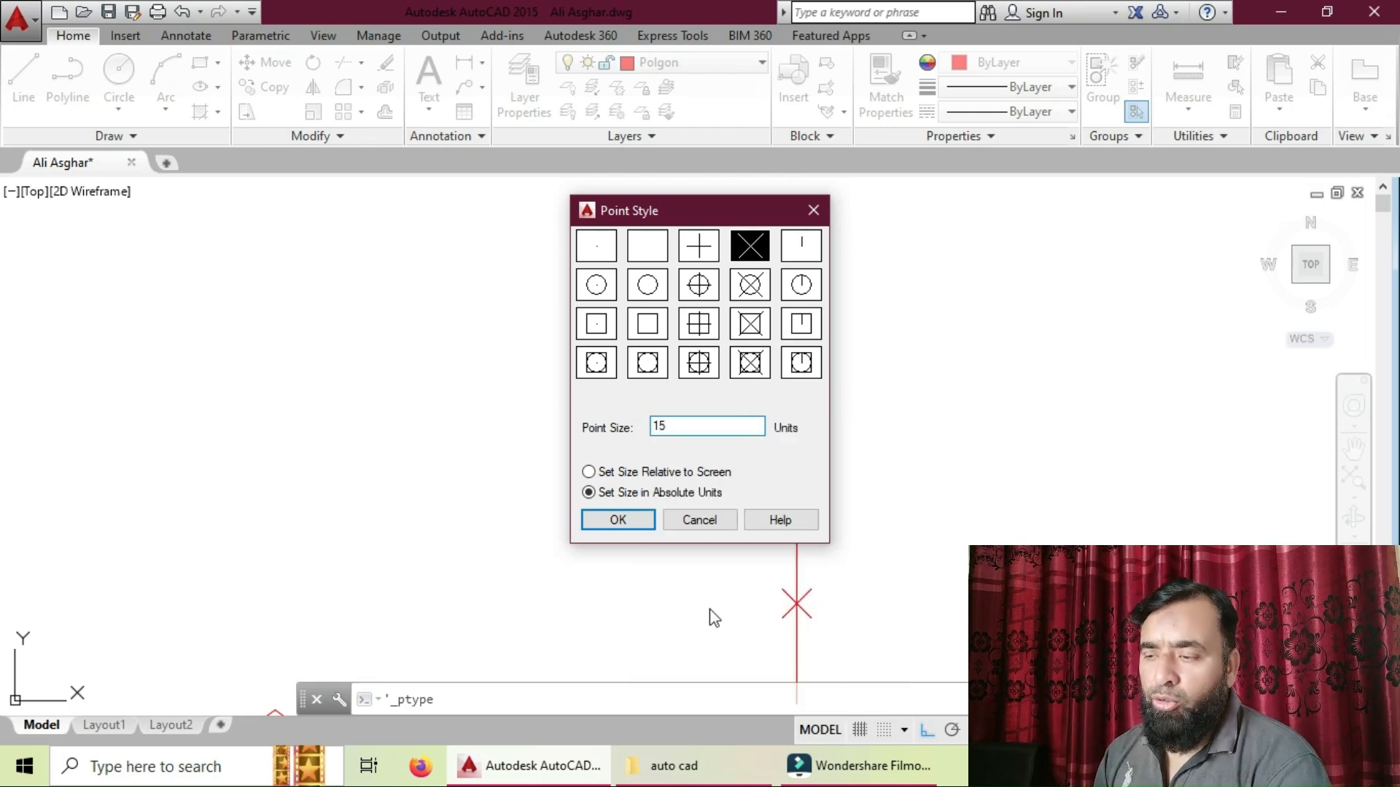
pyautogui.click(598, 522)
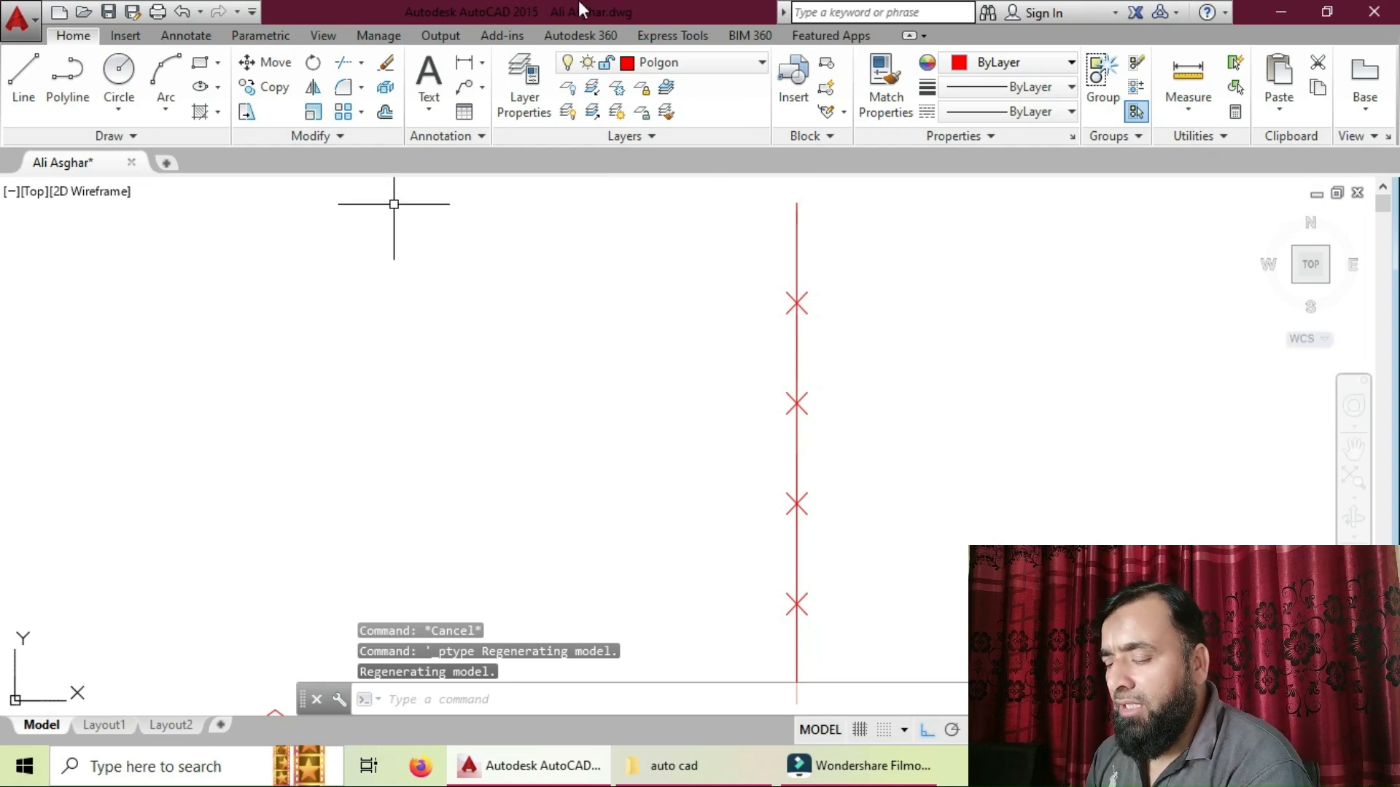
# - Draw a circle with a radius of 300 in the empty area beside the divided vertical line
pyautogui.write('c')
pyautogui.press('Return')
pyautogui.click(440, 275)
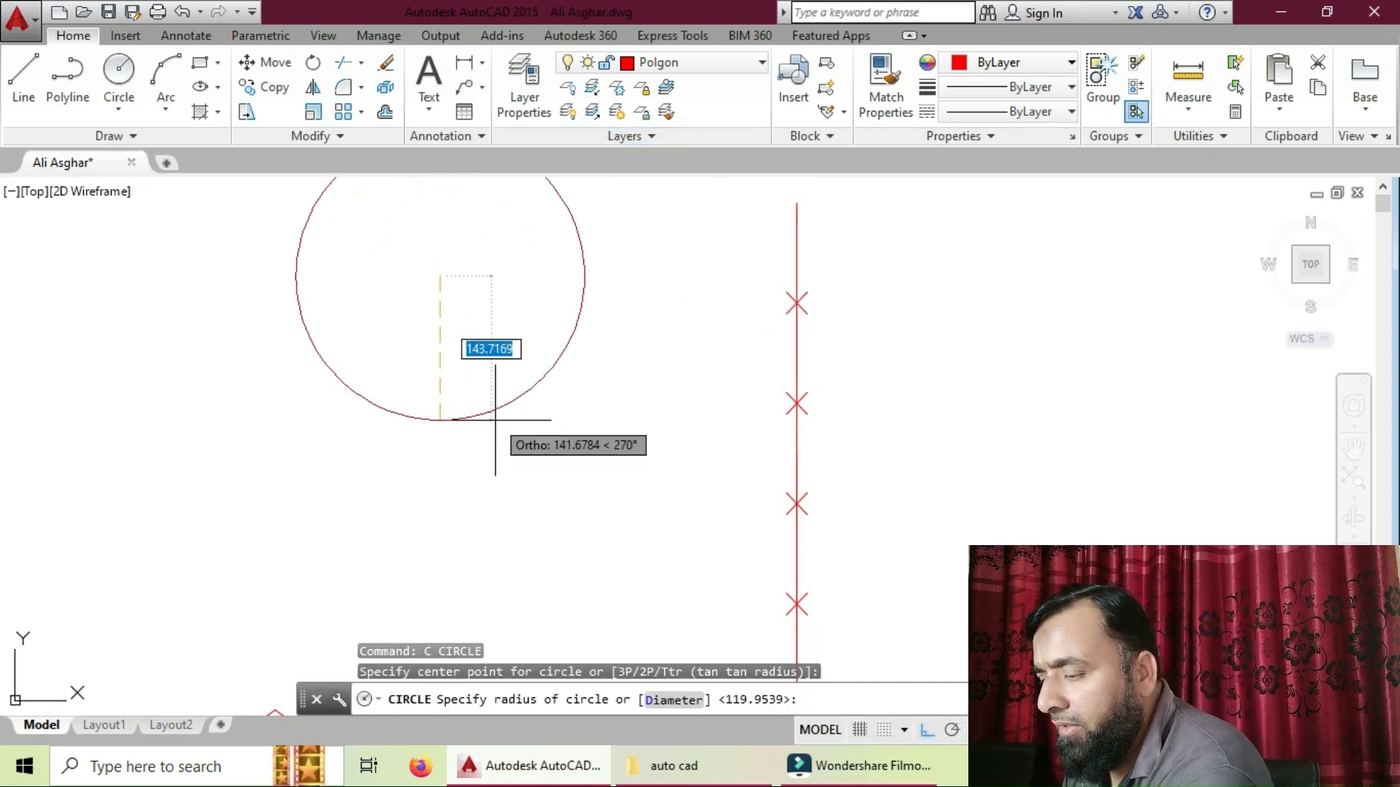
pyautogui.write('300')
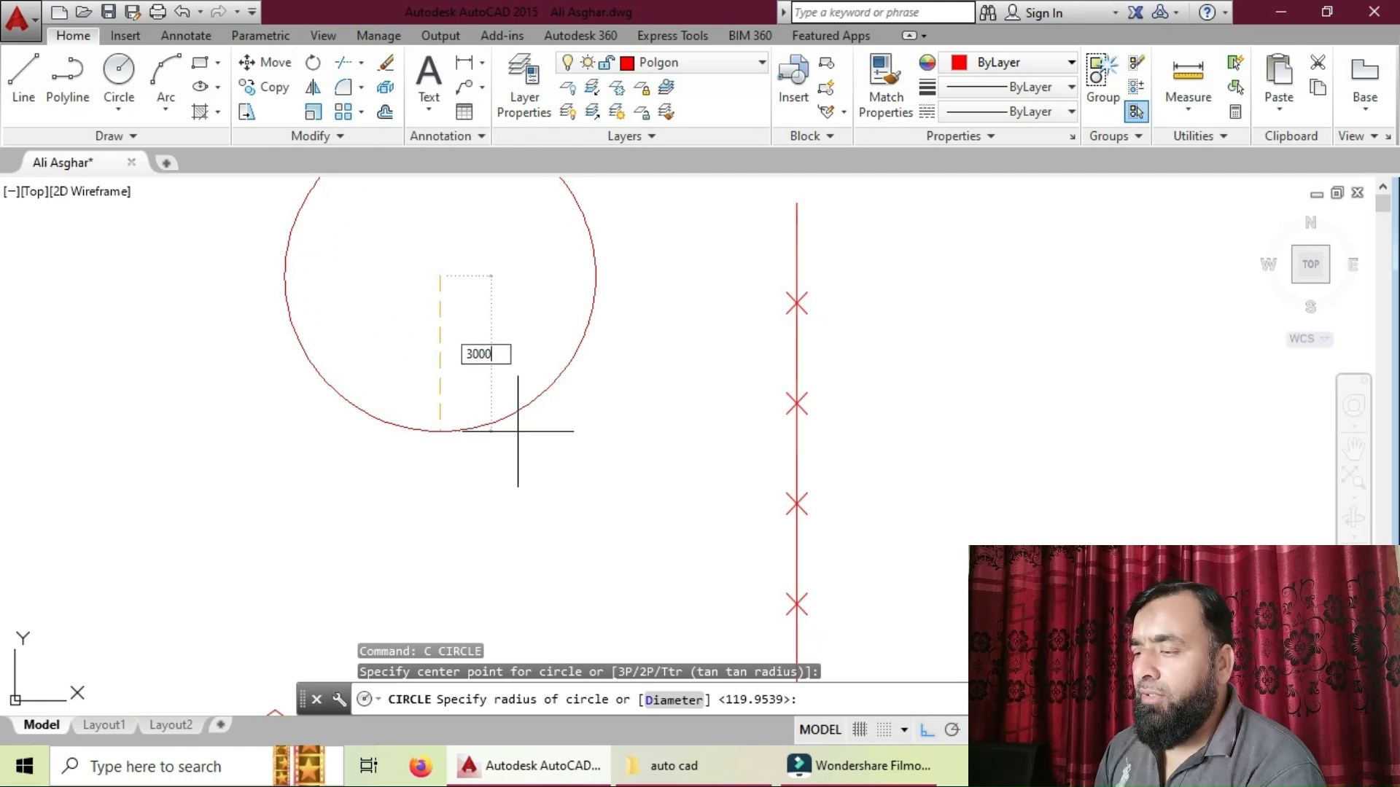
pyautogui.press('Return')
pyautogui.scroll(2, 518, 431)
pyautogui.scroll(-6, 515, 428)
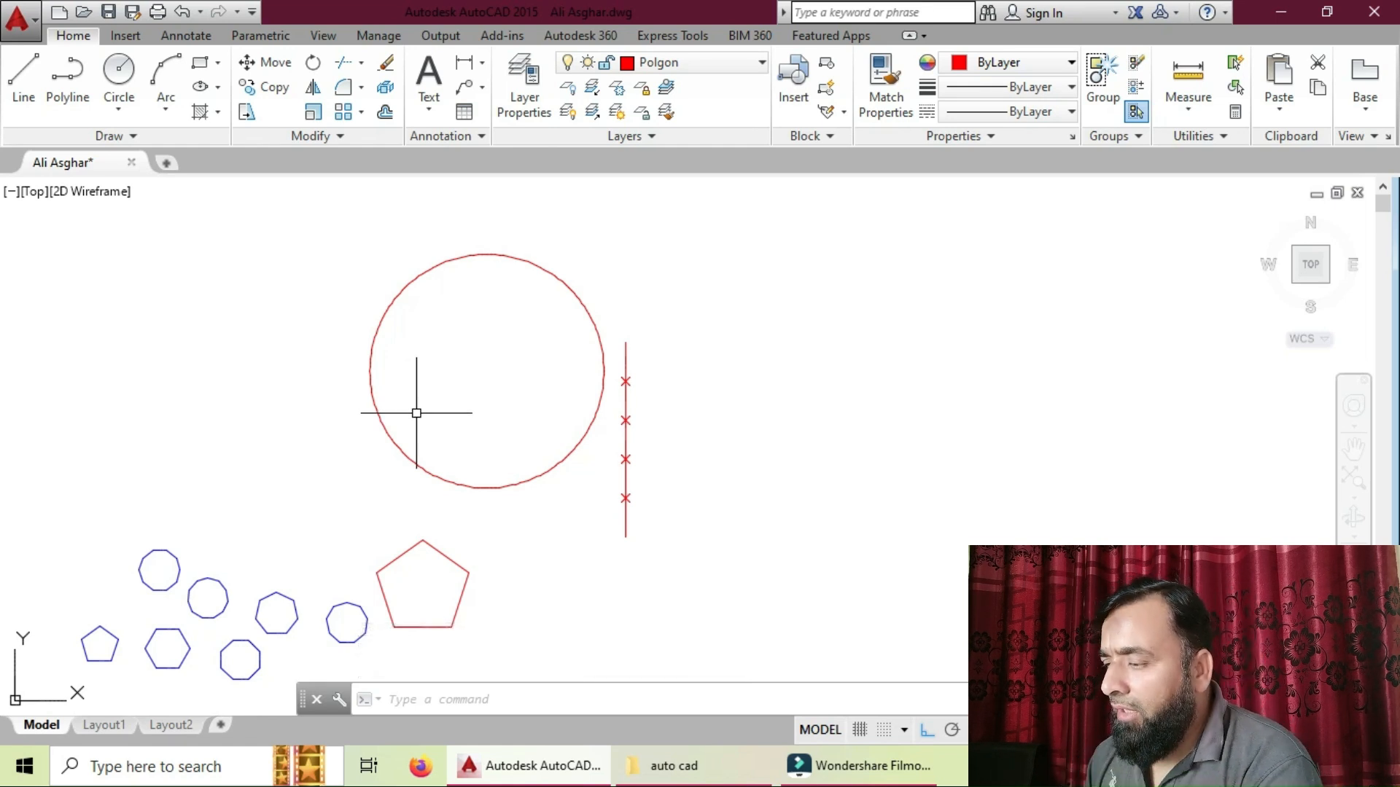
# - Divide the large red circle into 6 equal segments
pyautogui.write('div')
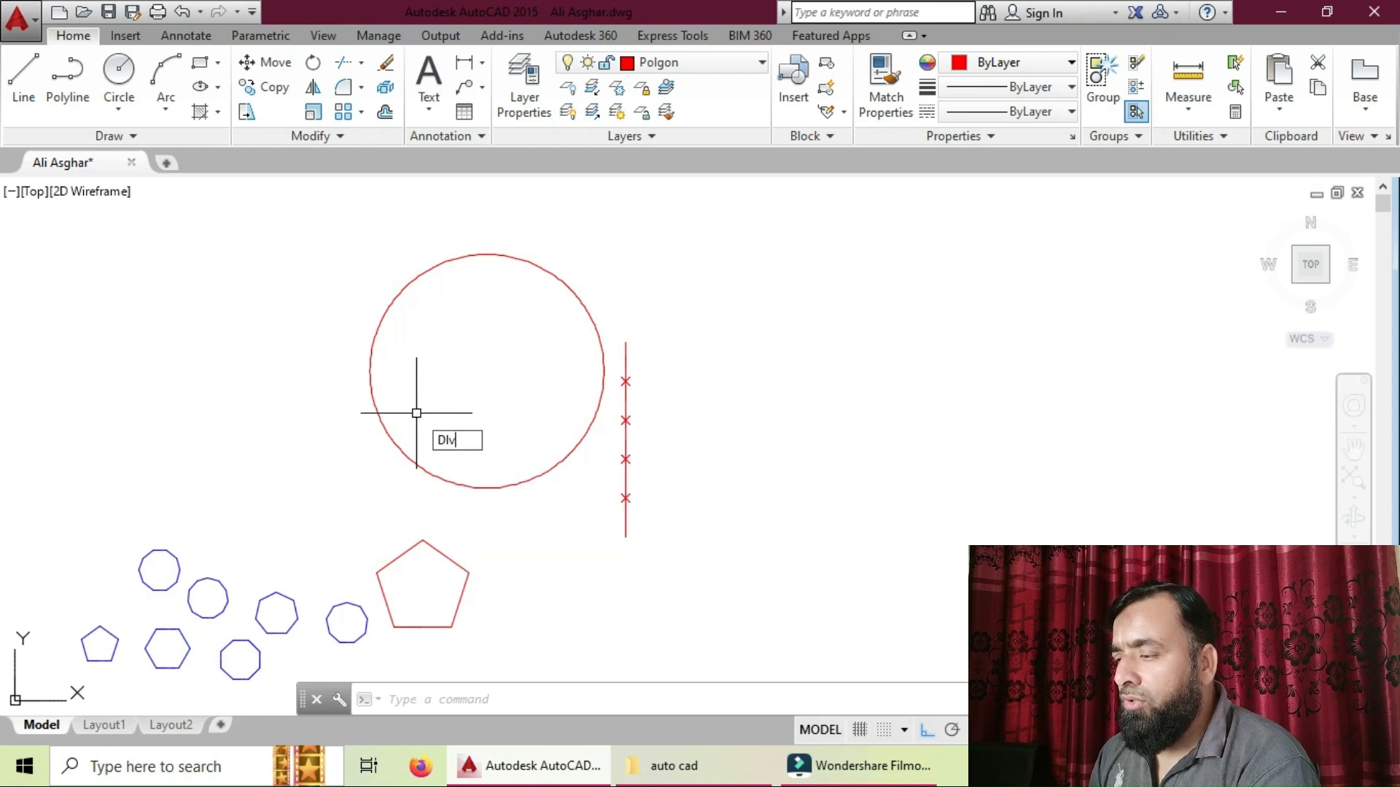
pyautogui.press('Return')
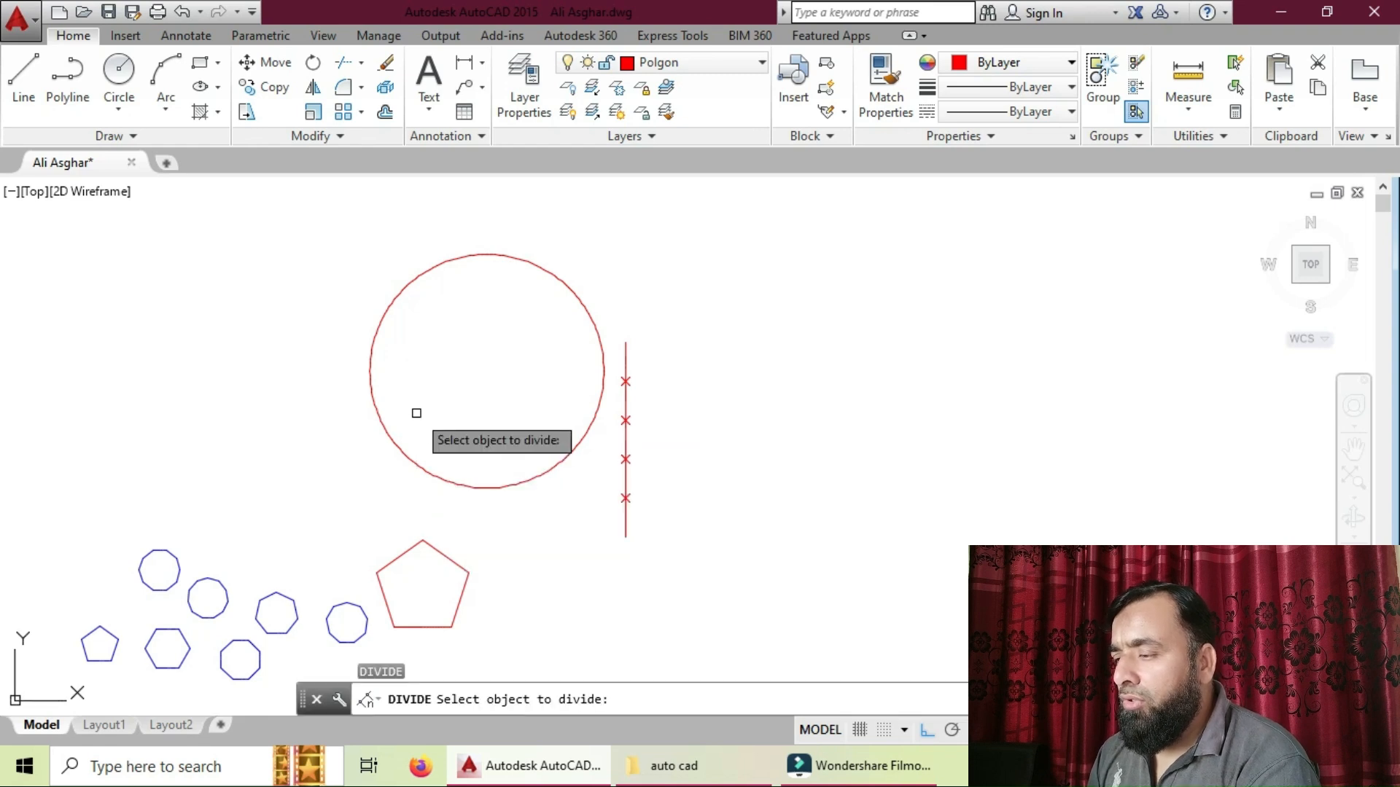
pyautogui.click(383, 430)
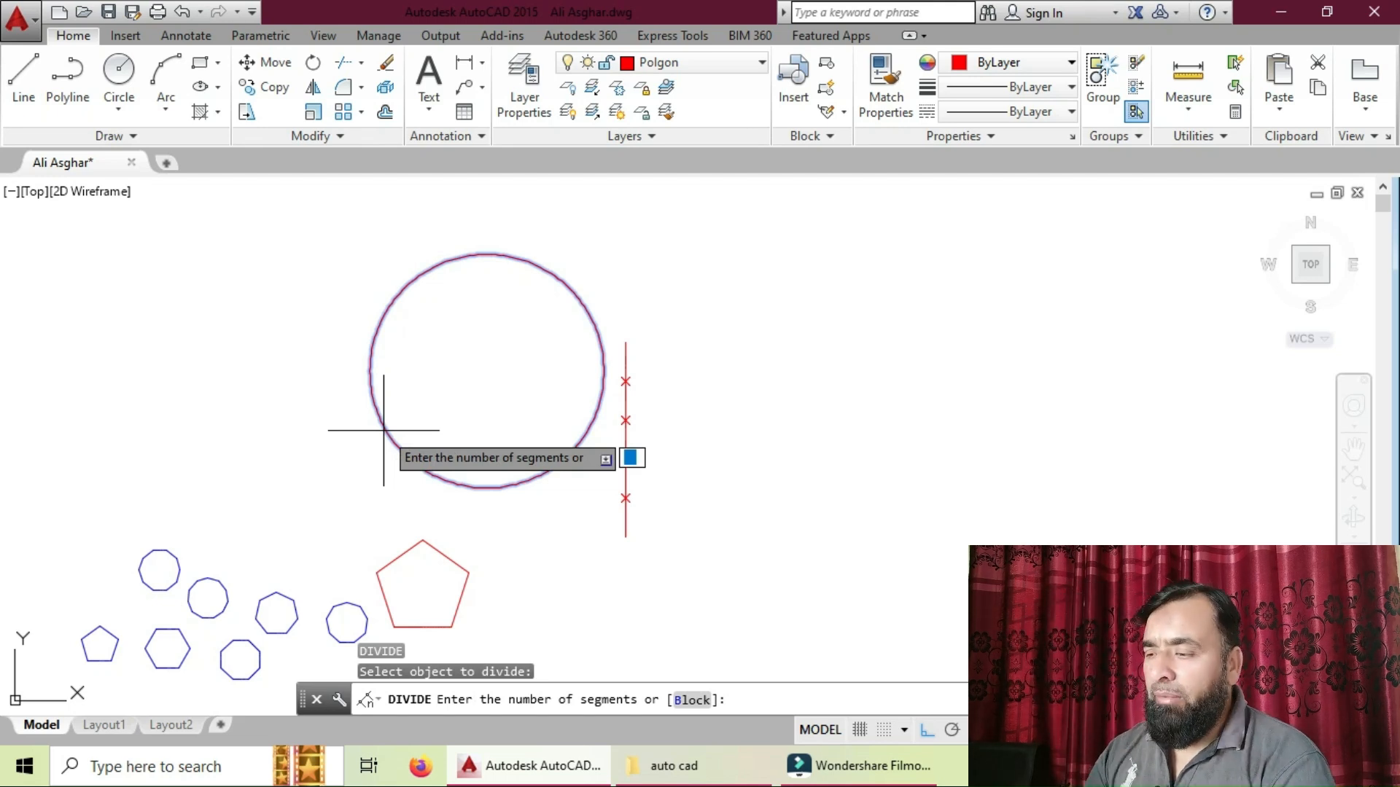
pyautogui.write('6')
pyautogui.press('Return')
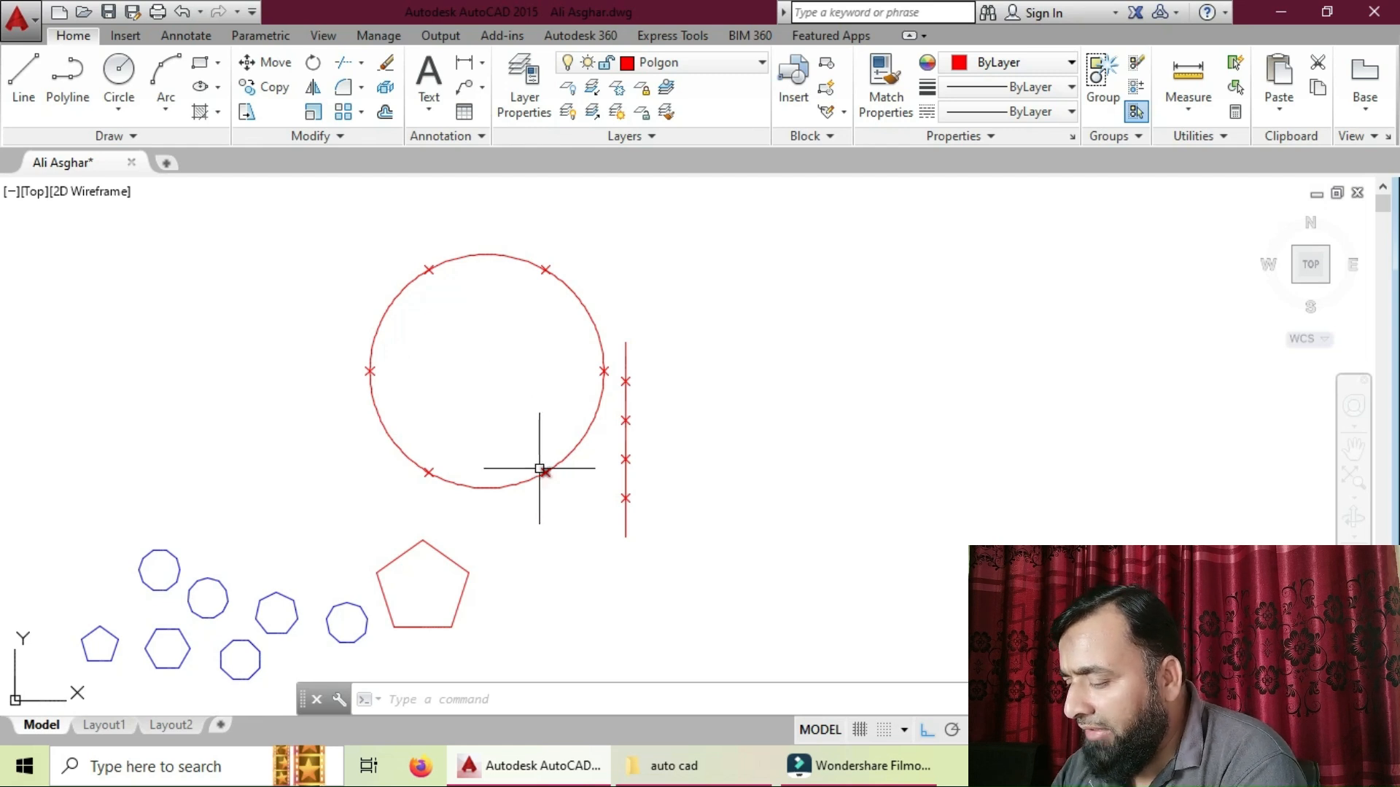
# - Divide the red pentagon's outline into 8 equal segments
pyautogui.scroll(2, 463, 597)
pyautogui.scroll(3, 452, 550)
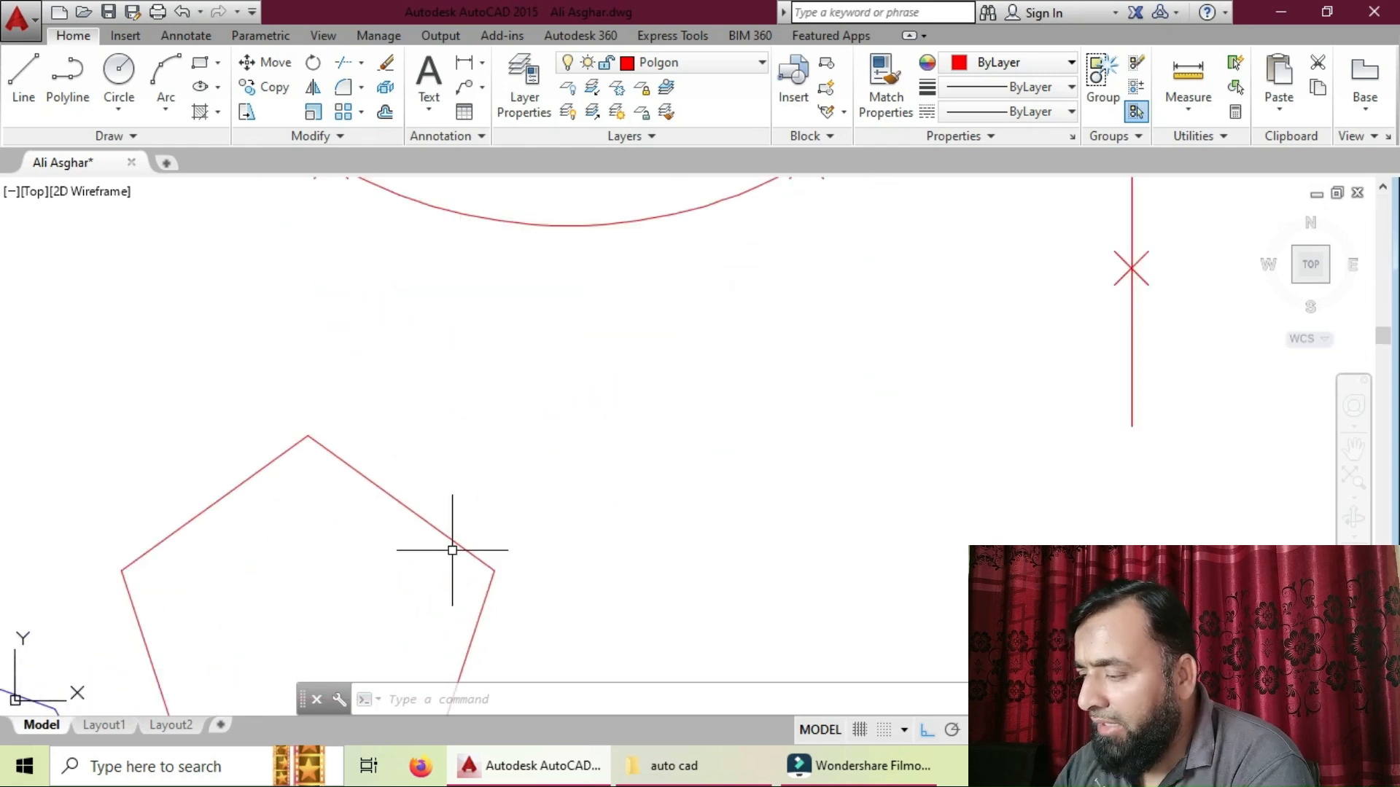
pyautogui.write('divide')
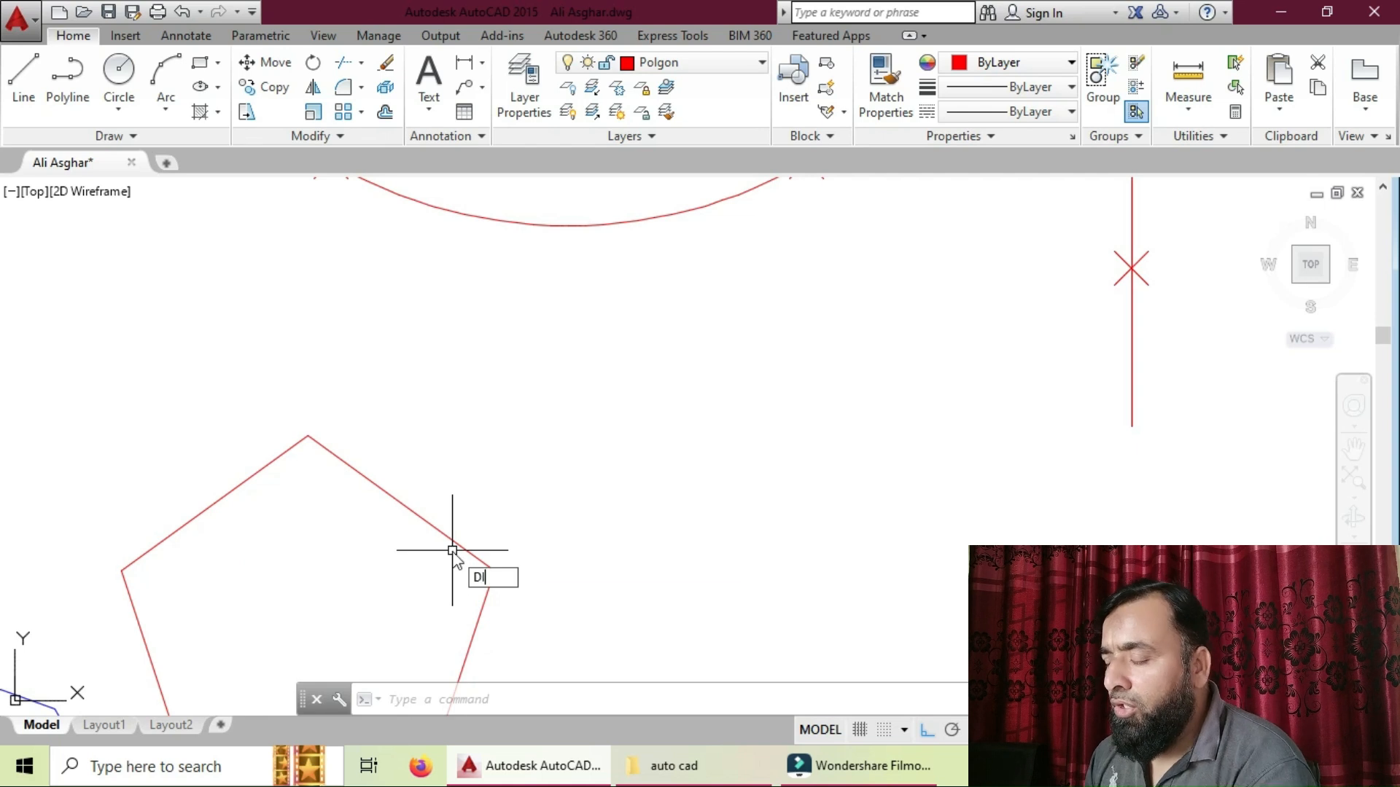
pyautogui.press('Return')
pyautogui.click(440, 529)
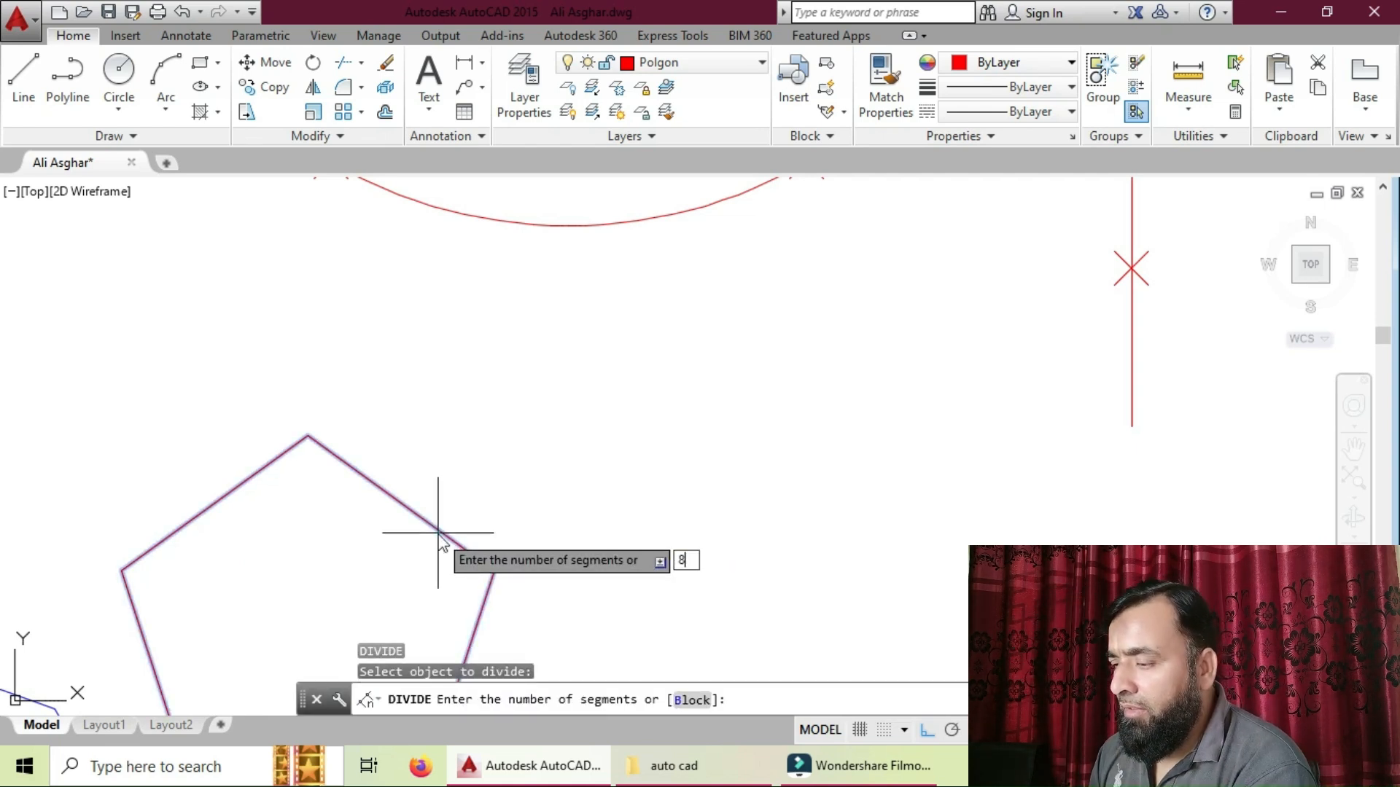
pyautogui.press('Return')
pyautogui.scroll(-6, 441, 539)
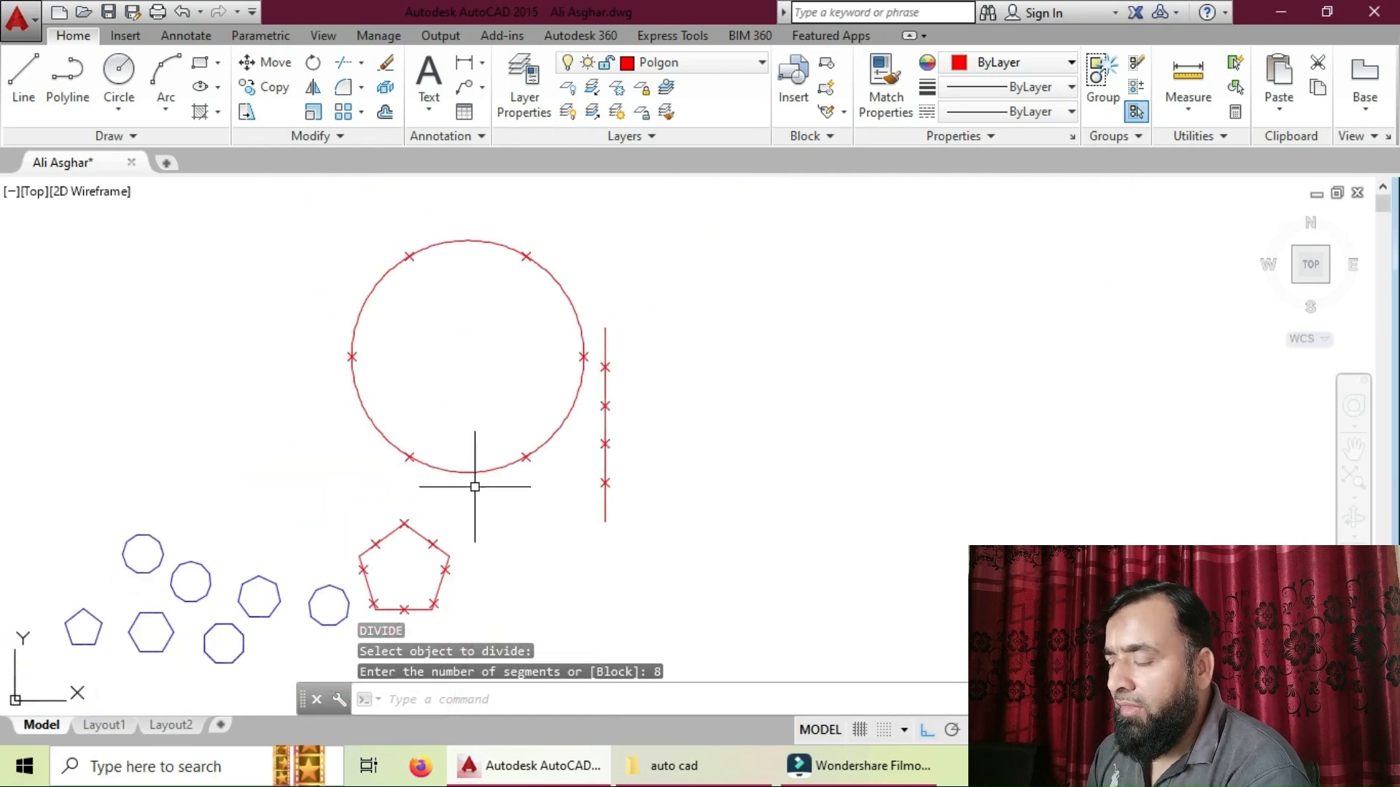
pyautogui.scroll(2, 449, 595)
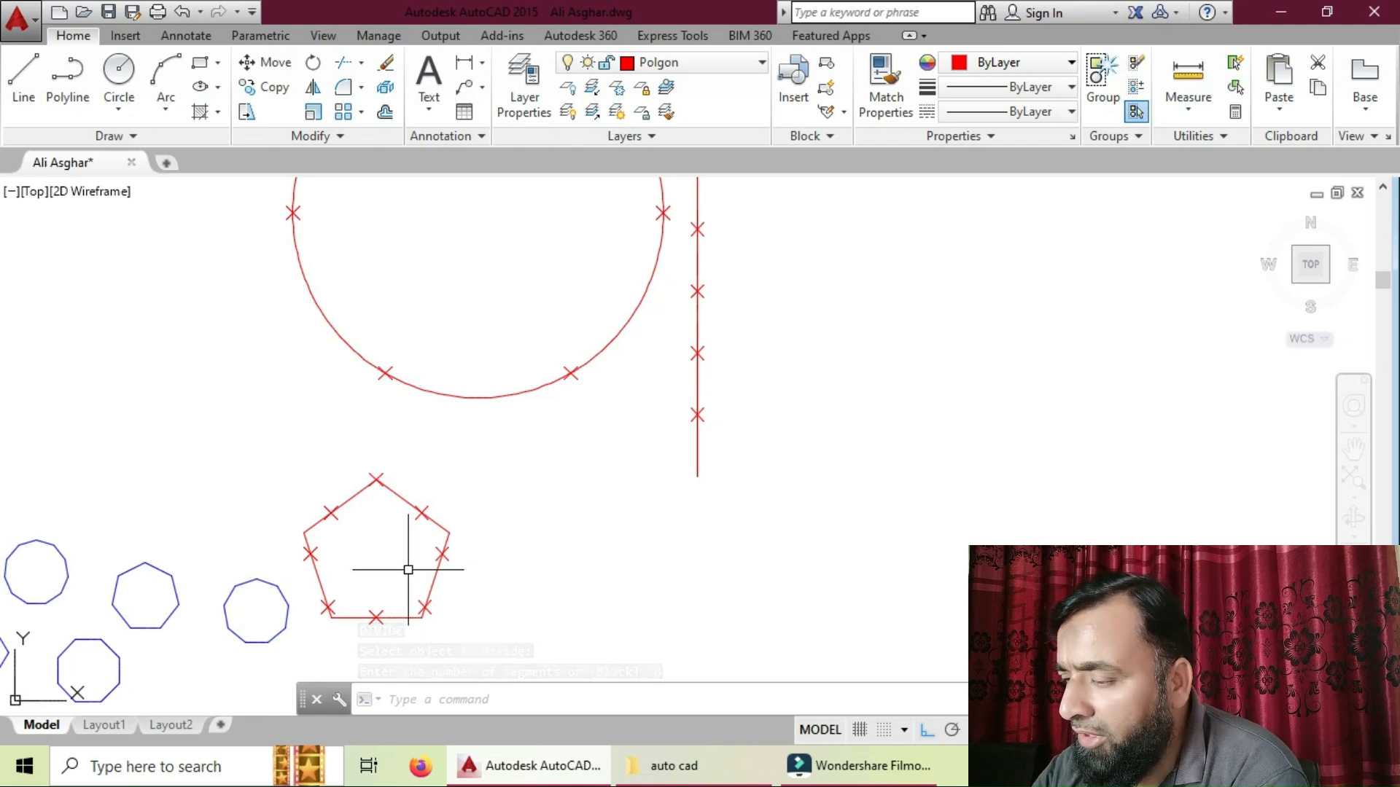
pyautogui.write('p')
pyautogui.press('Return')
pyautogui.moveTo(406, 602)
pyautogui.mouseDown()
pyautogui.moveTo(965, 341)
pyautogui.moveTo(962, 284)
pyautogui.mouseUp()
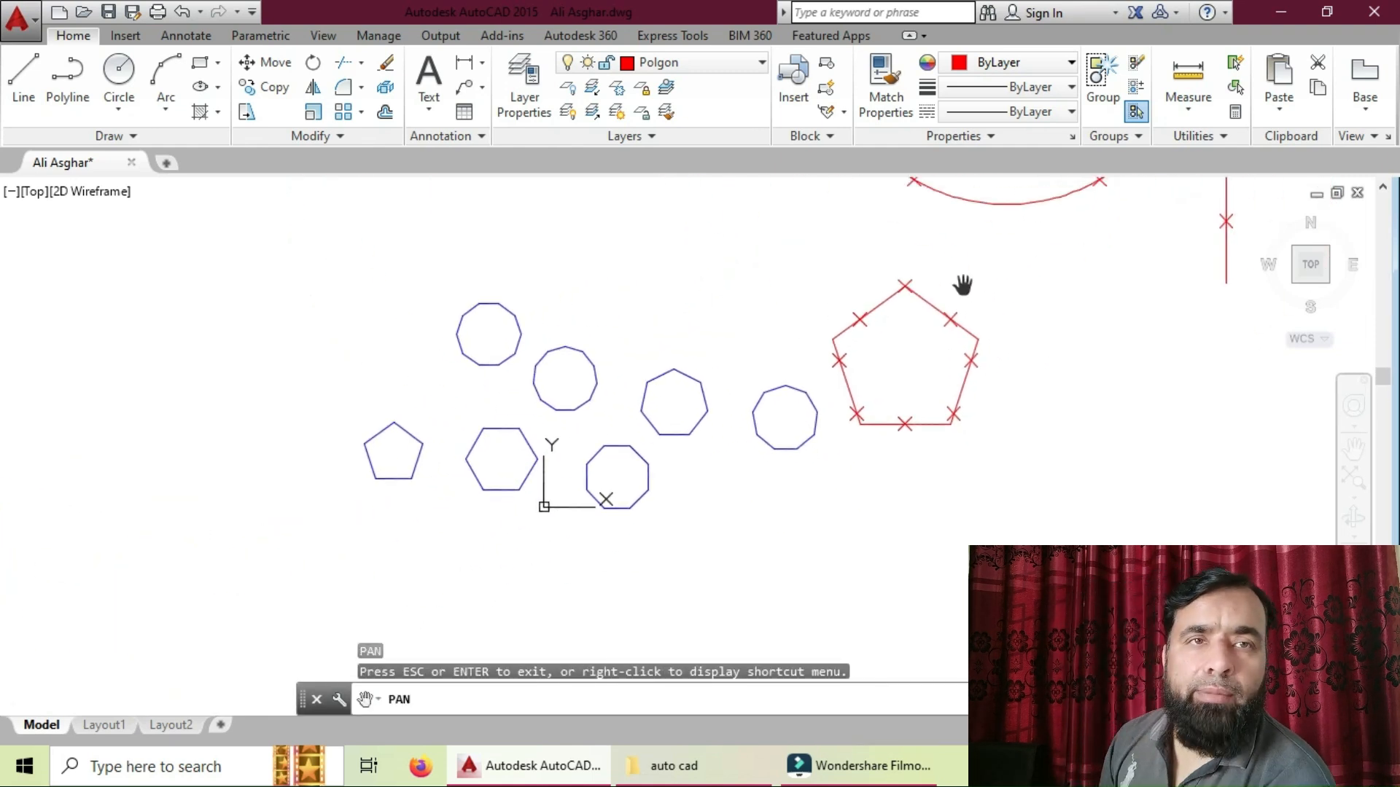
pyautogui.press('Escape')
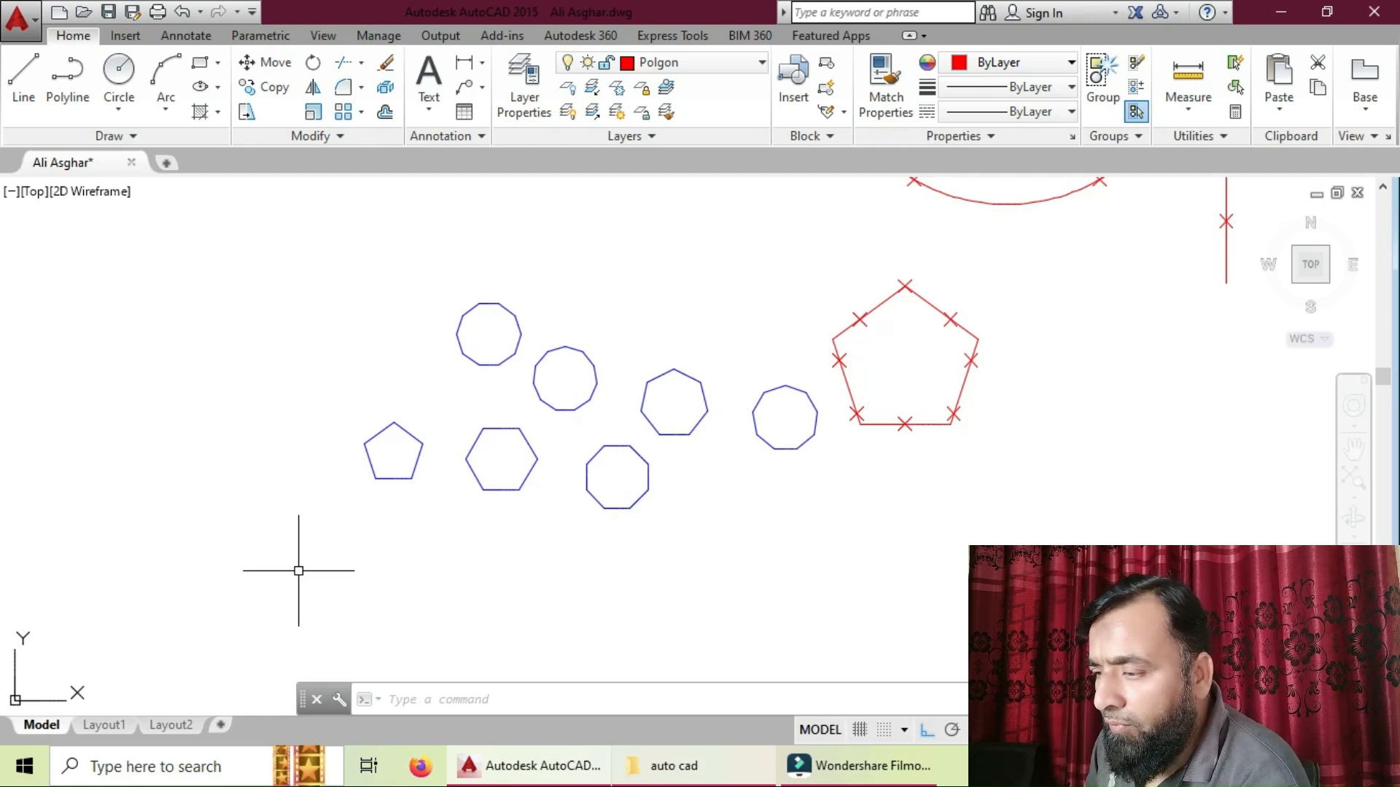
# - Draw a diagonal line across the red pentagon from its upper-right division point to its lower-left division point
pyautogui.write('l')
pyautogui.press('Return')
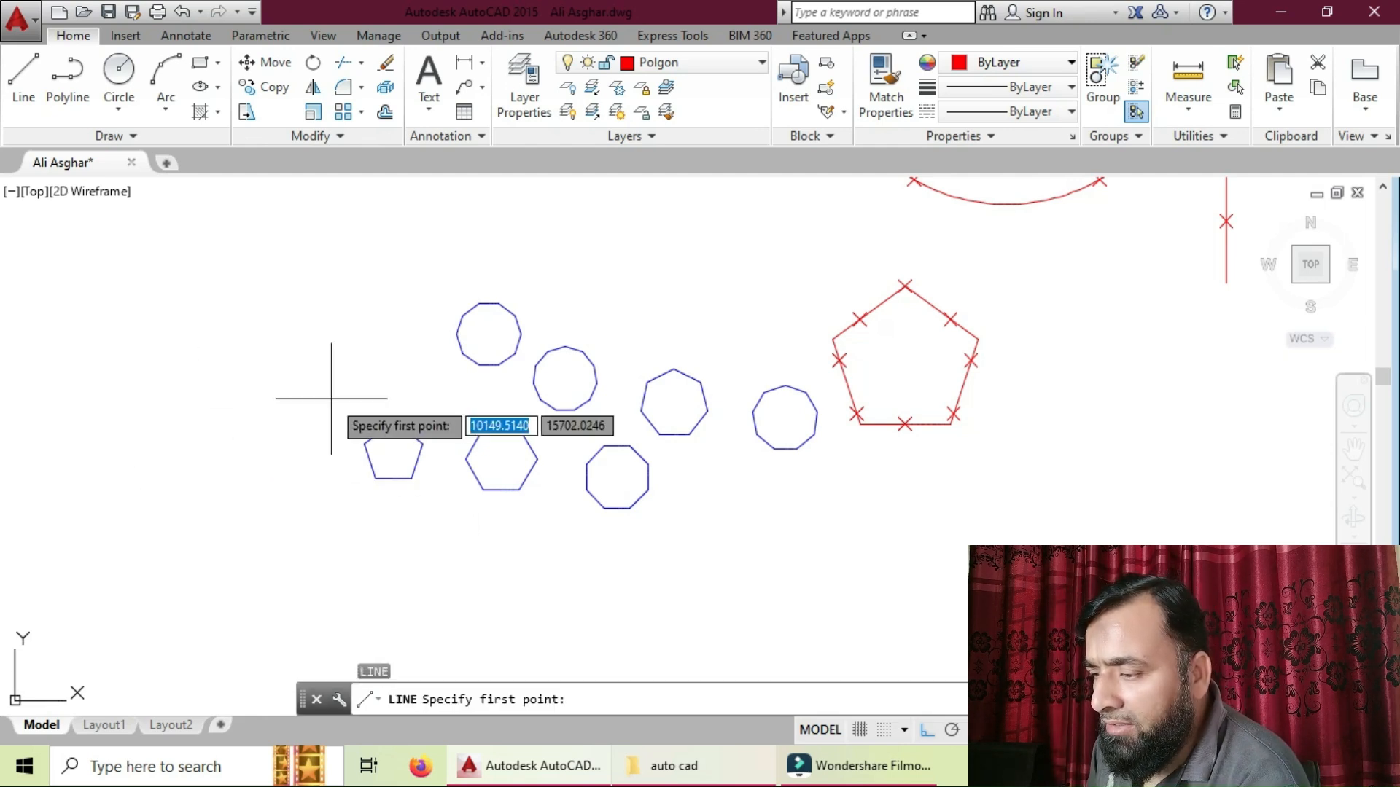
pyautogui.click(950, 318)
pyautogui.click(858, 413)
pyautogui.rightClick(857, 414)
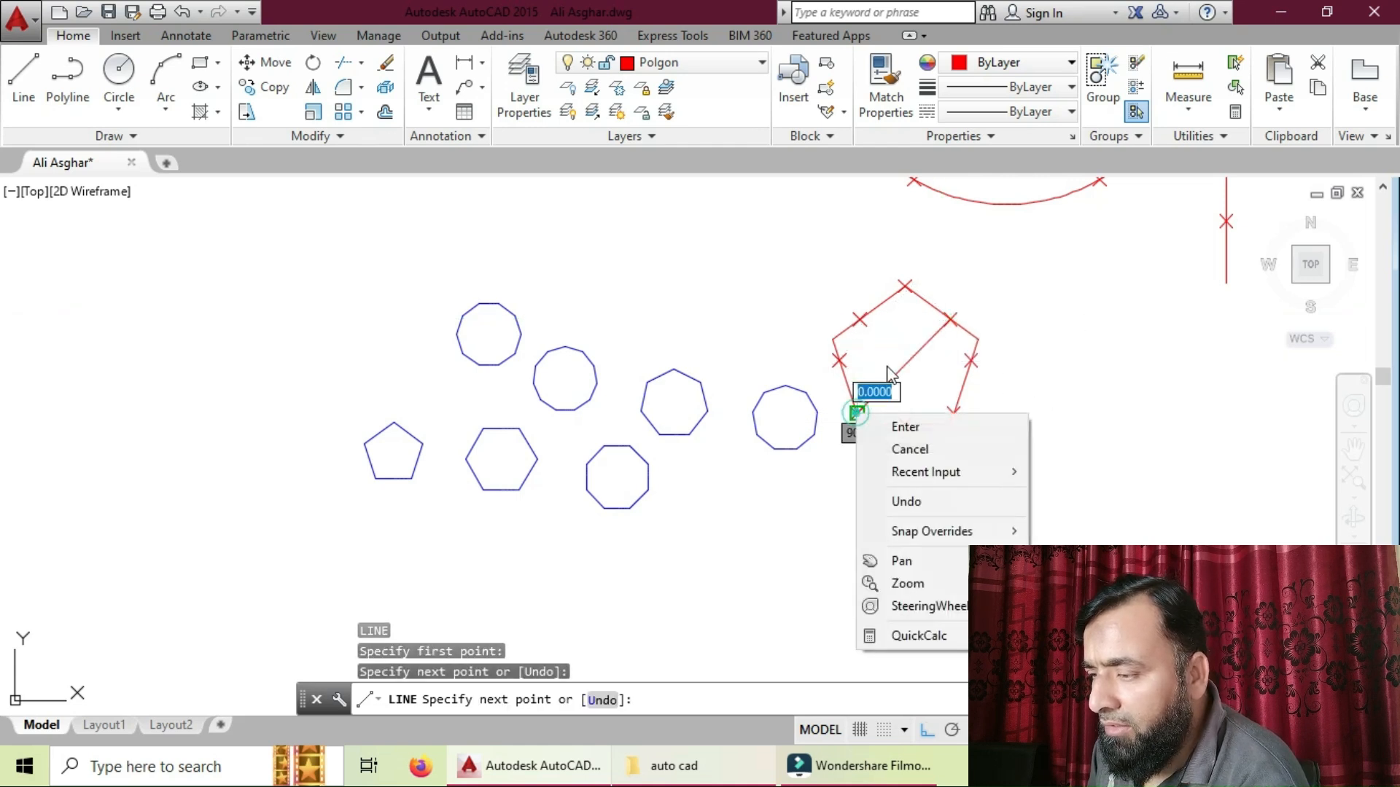
pyautogui.click(904, 427)
# - Draw a second diagonal line from the pentagon's upper-left division point to its lower-right division point
pyautogui.rightClick(891, 348)
pyautogui.click(929, 357)
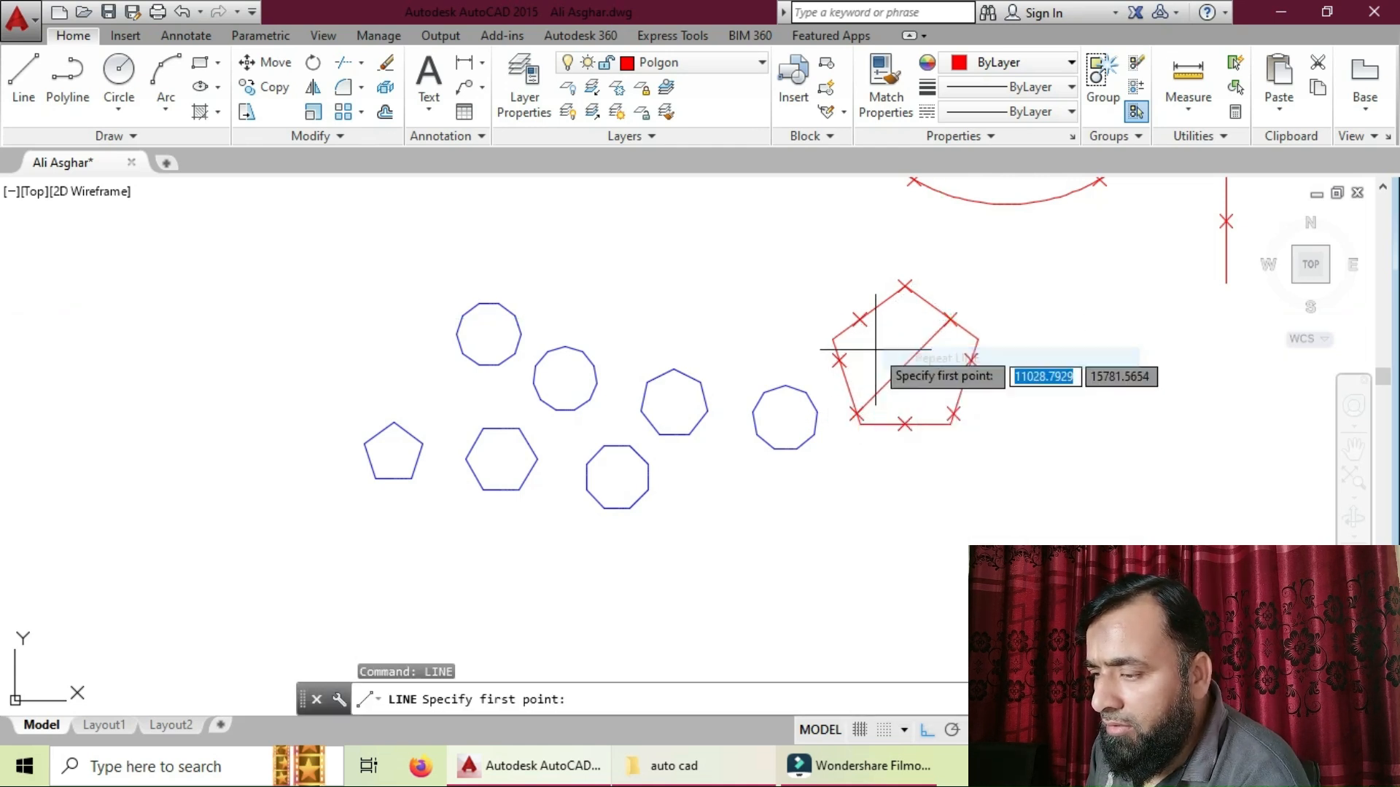
pyautogui.click(860, 319)
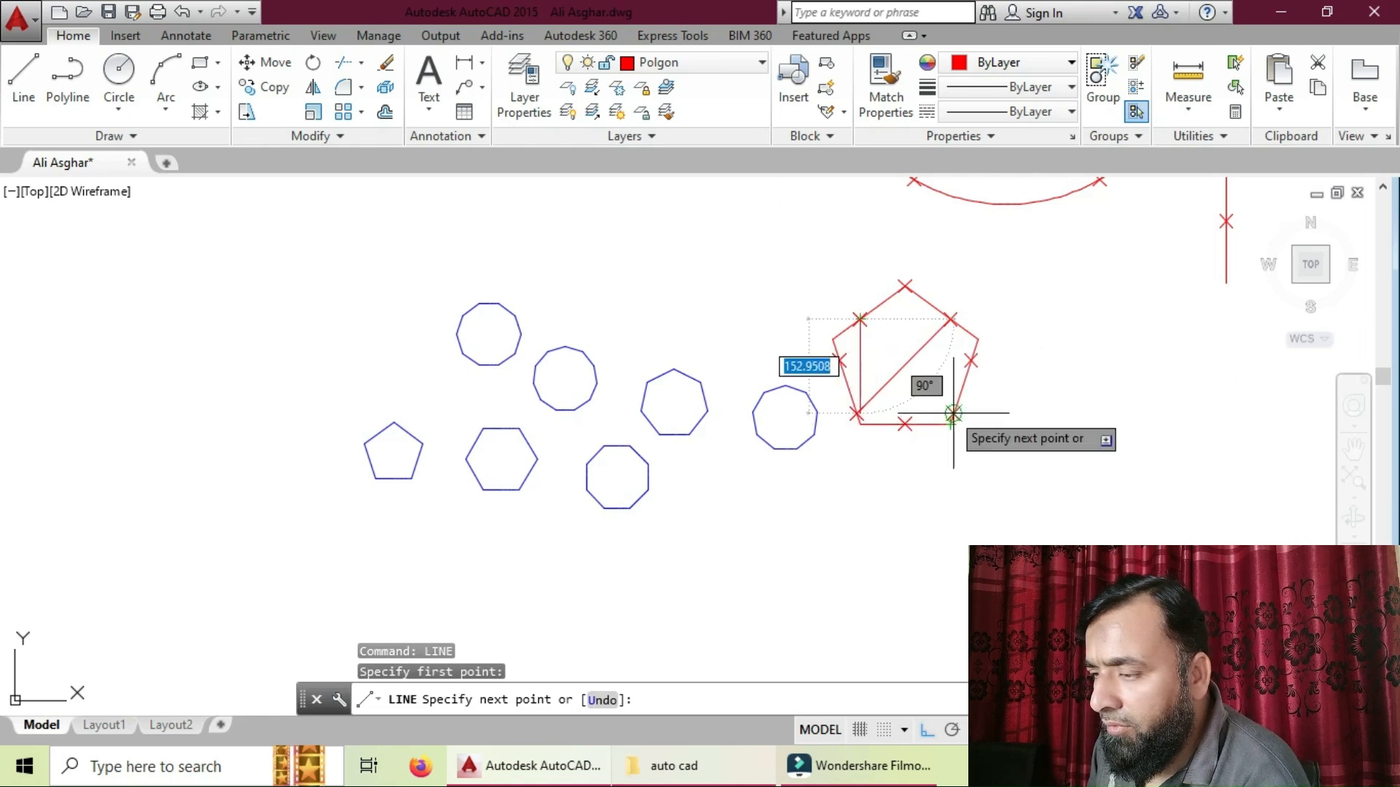
pyautogui.click(952, 414)
pyautogui.rightClick(952, 414)
pyautogui.click(986, 429)
# - Draw a vertical line from the division point at the pentagon's apex to the one on its base
pyautogui.rightClick(913, 286)
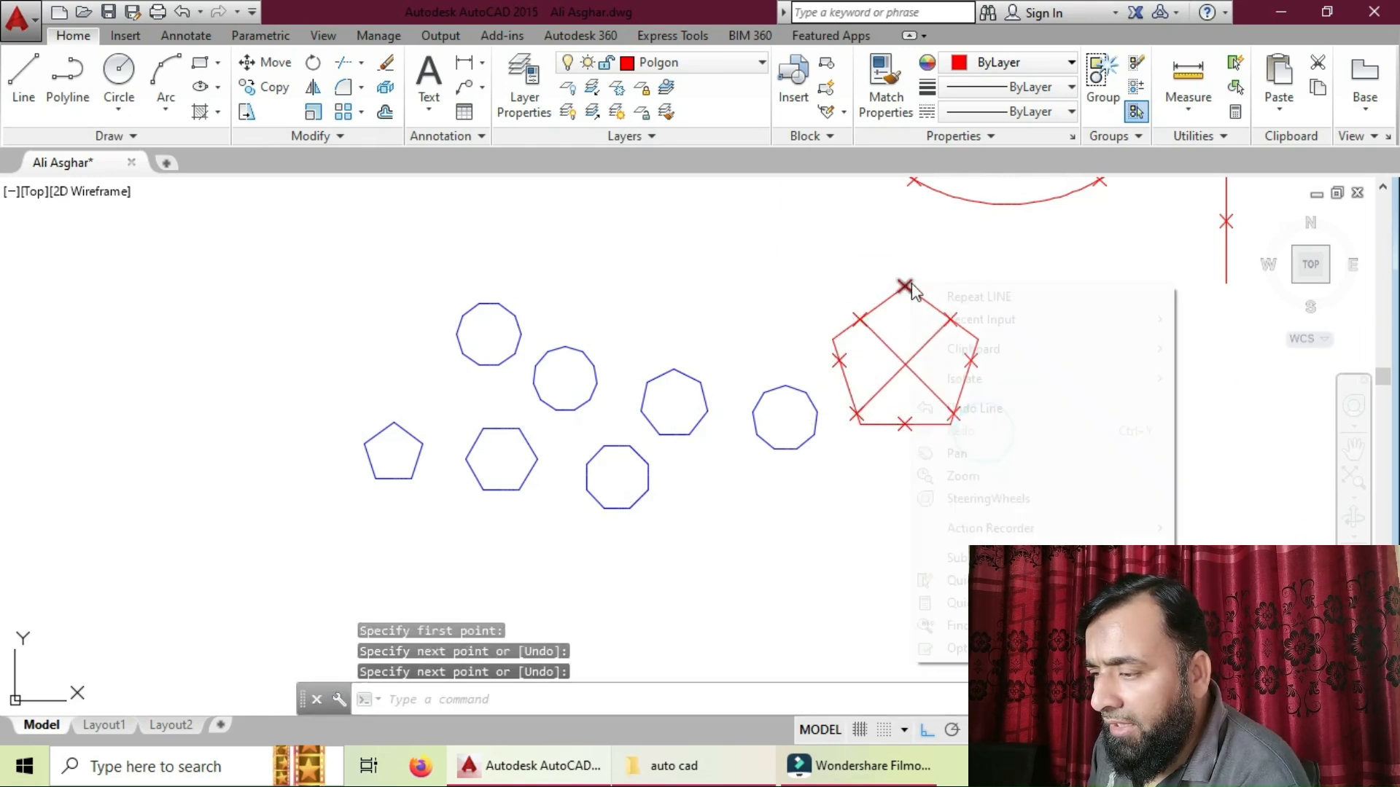
pyautogui.click(959, 297)
pyautogui.click(905, 285)
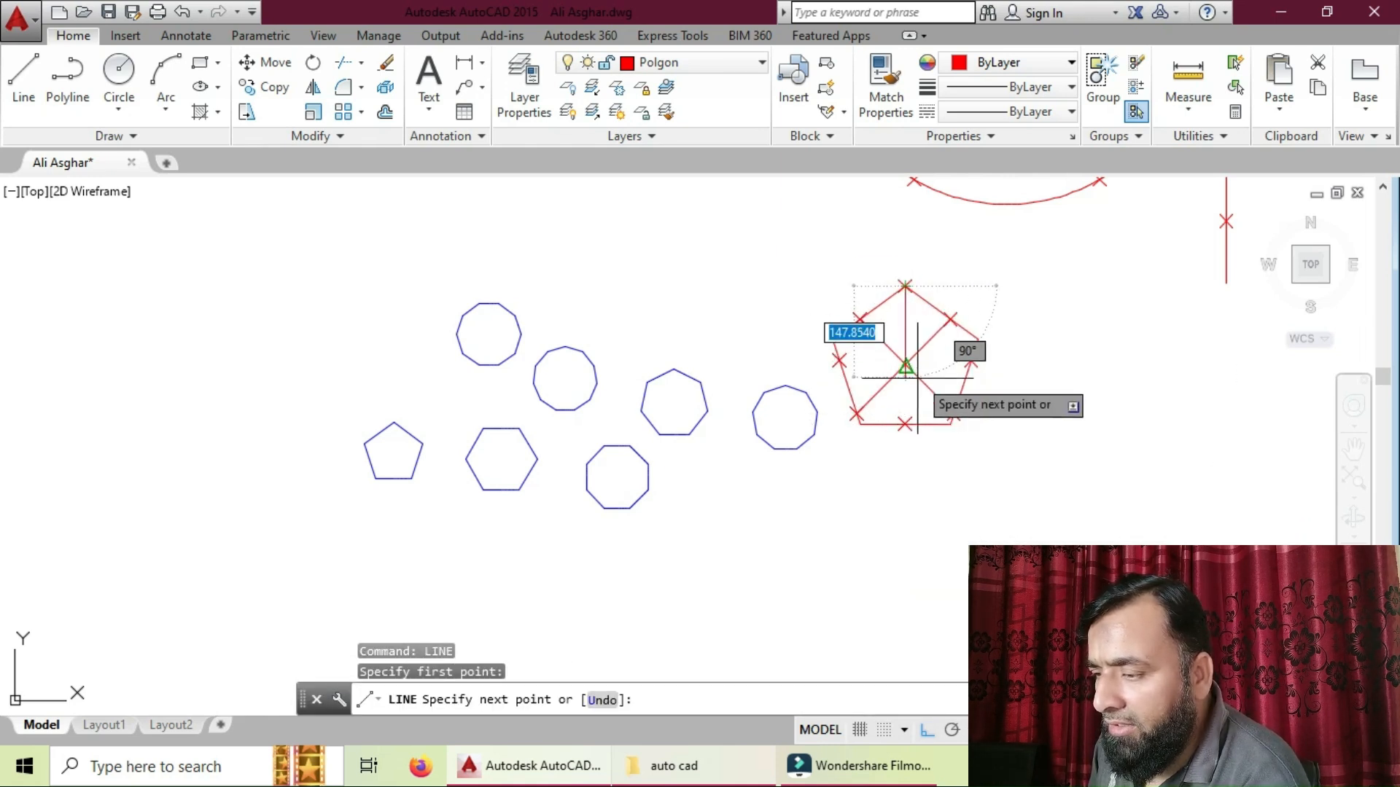
pyautogui.click(904, 424)
pyautogui.rightClick(905, 425)
pyautogui.click(947, 435)
# - Draw a horizontal line between the division points on the pentagon's right and left sides
pyautogui.rightClick(989, 340)
pyautogui.click(1027, 355)
pyautogui.click(970, 360)
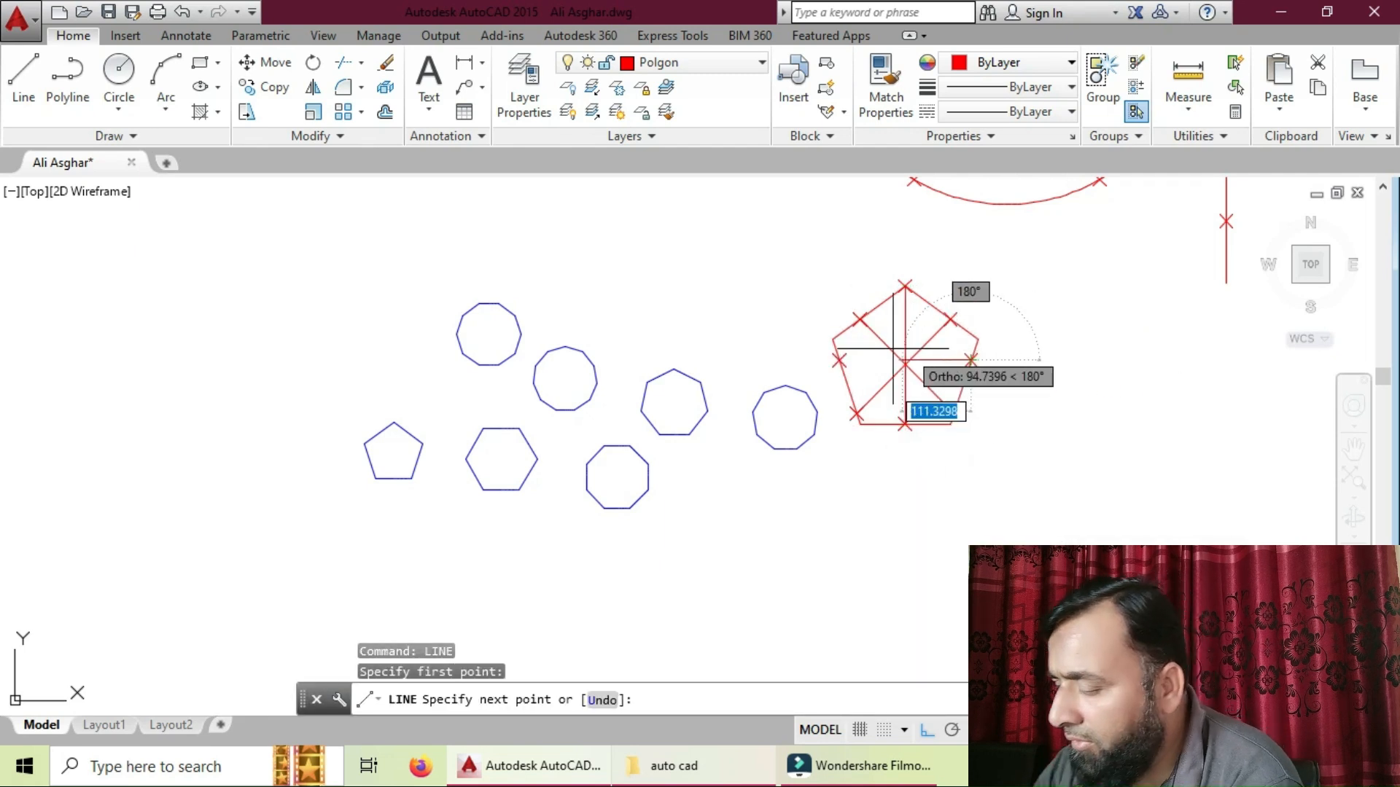
pyautogui.click(838, 361)
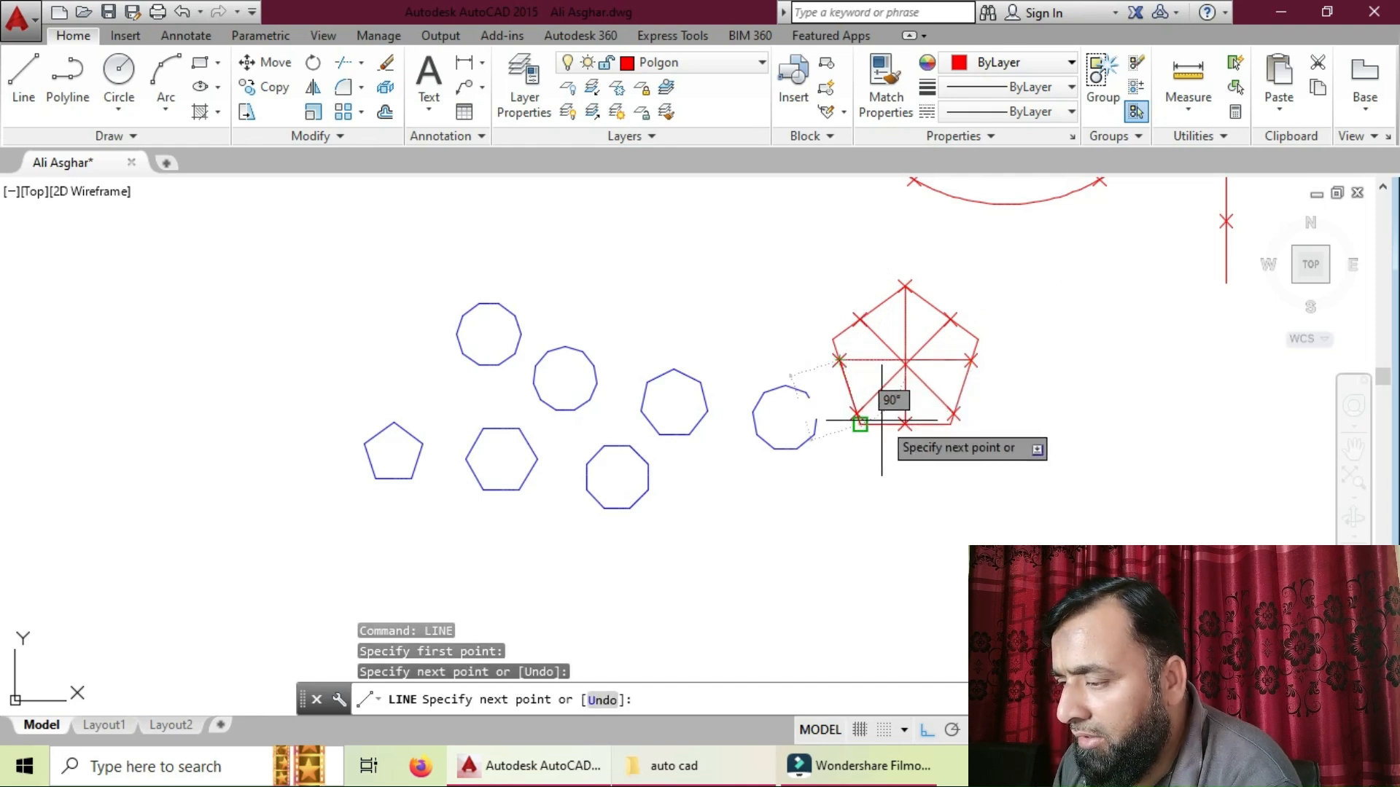
pyautogui.press('Escape')
# - Erase the horizontal line across the pentagon
pyautogui.write('e')
pyautogui.press('Return')
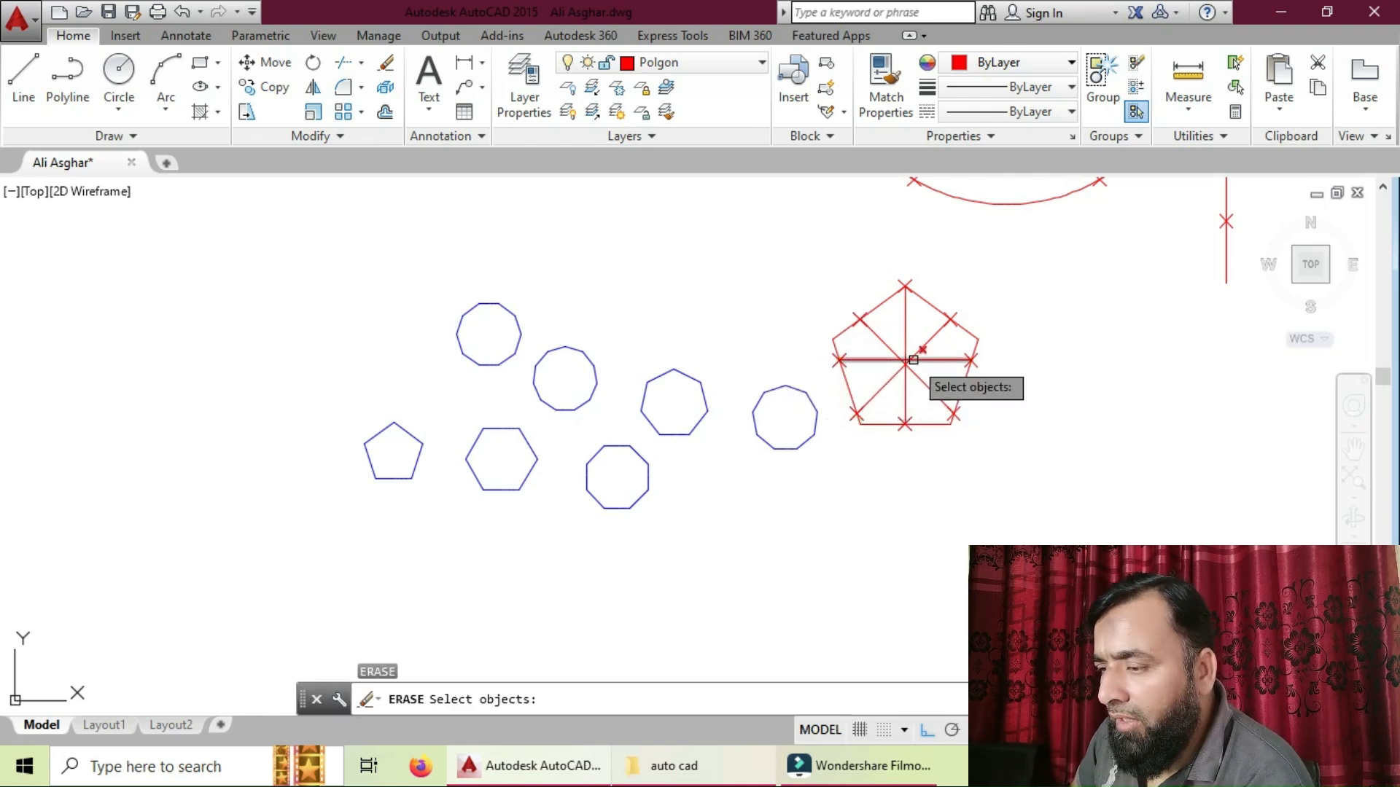
pyautogui.click(935, 363)
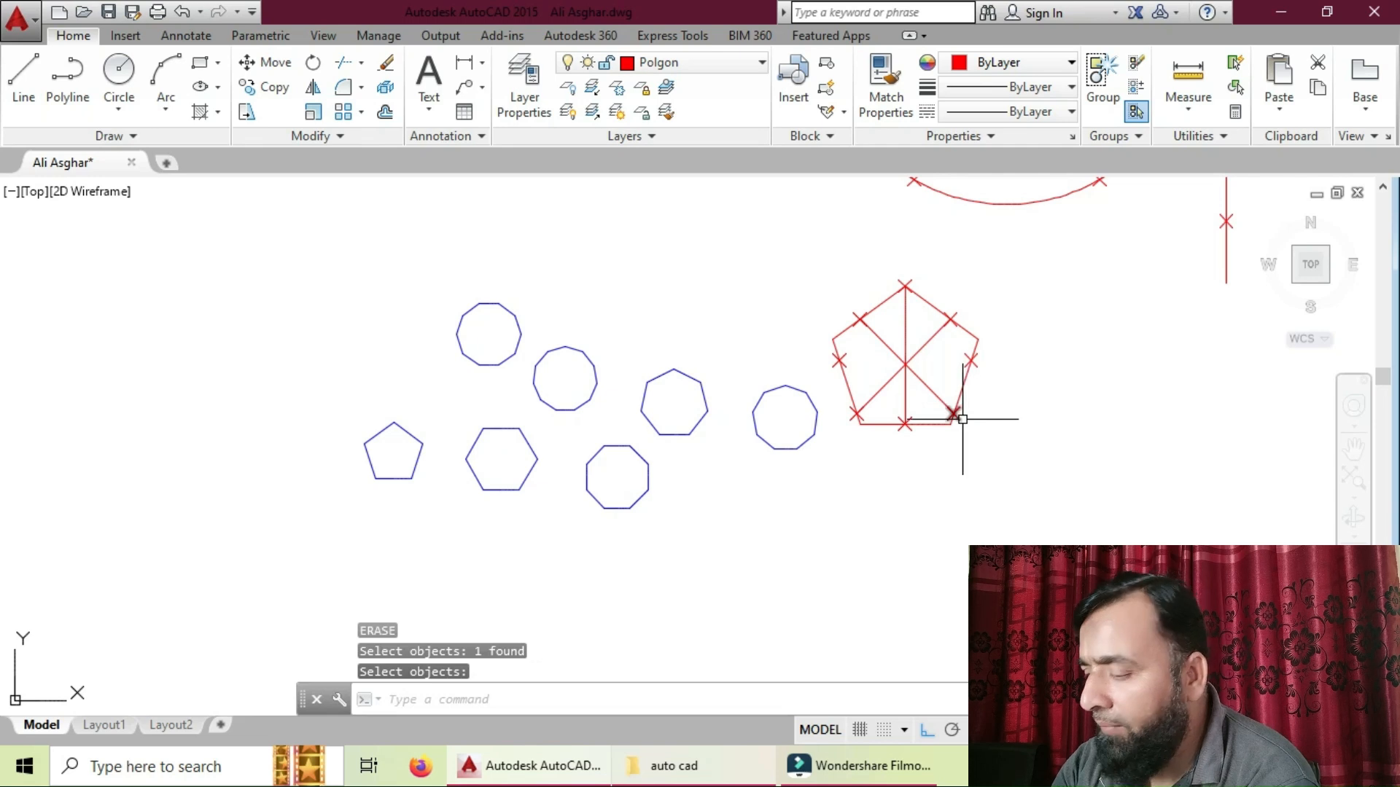
pyautogui.press('Return')
# - Draw a circle of about 96 radius centered on the lines' intersection and passing through the division point on the pentagon's base
pyautogui.write('c')
pyautogui.press('Return')
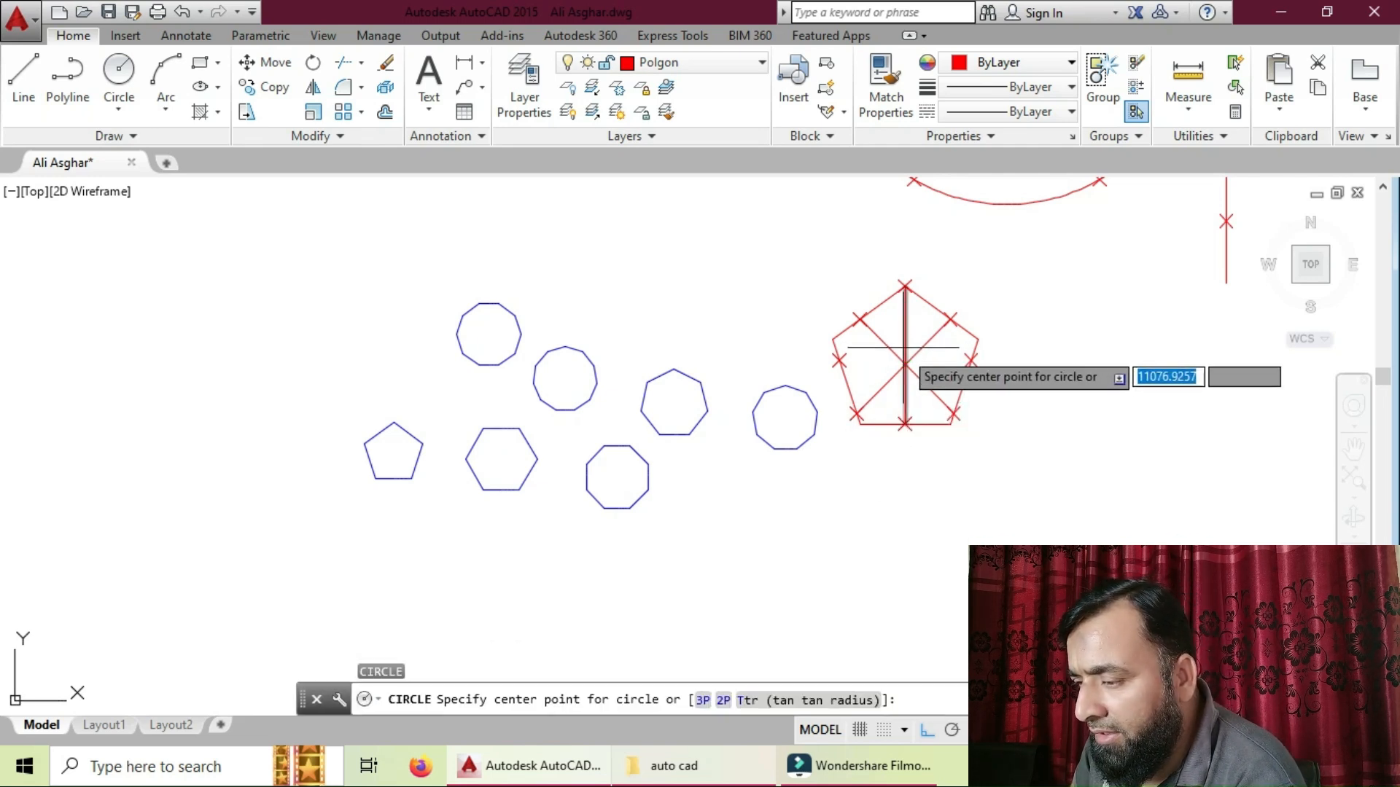
pyautogui.scroll(5, 904, 365)
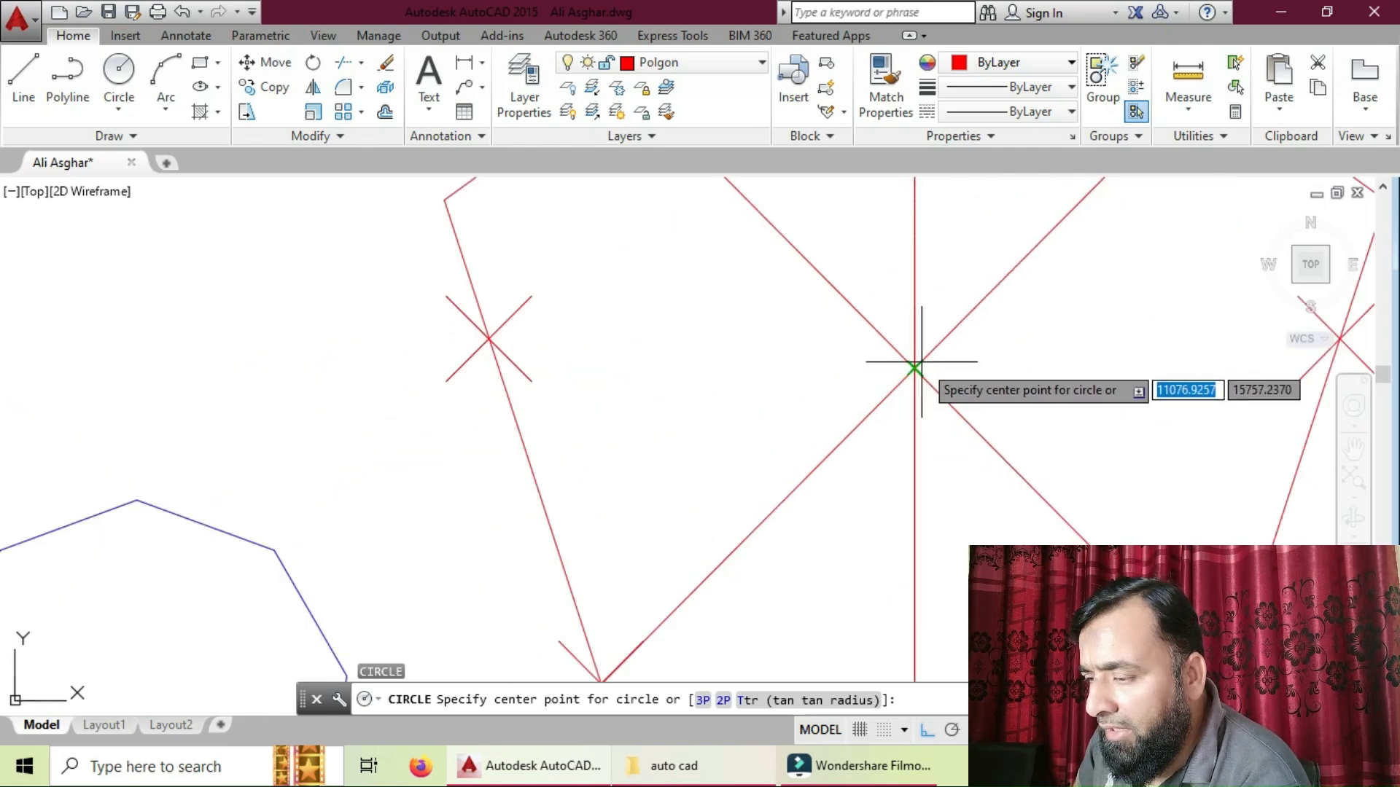
pyautogui.click(913, 369)
pyautogui.scroll(-5, 914, 368)
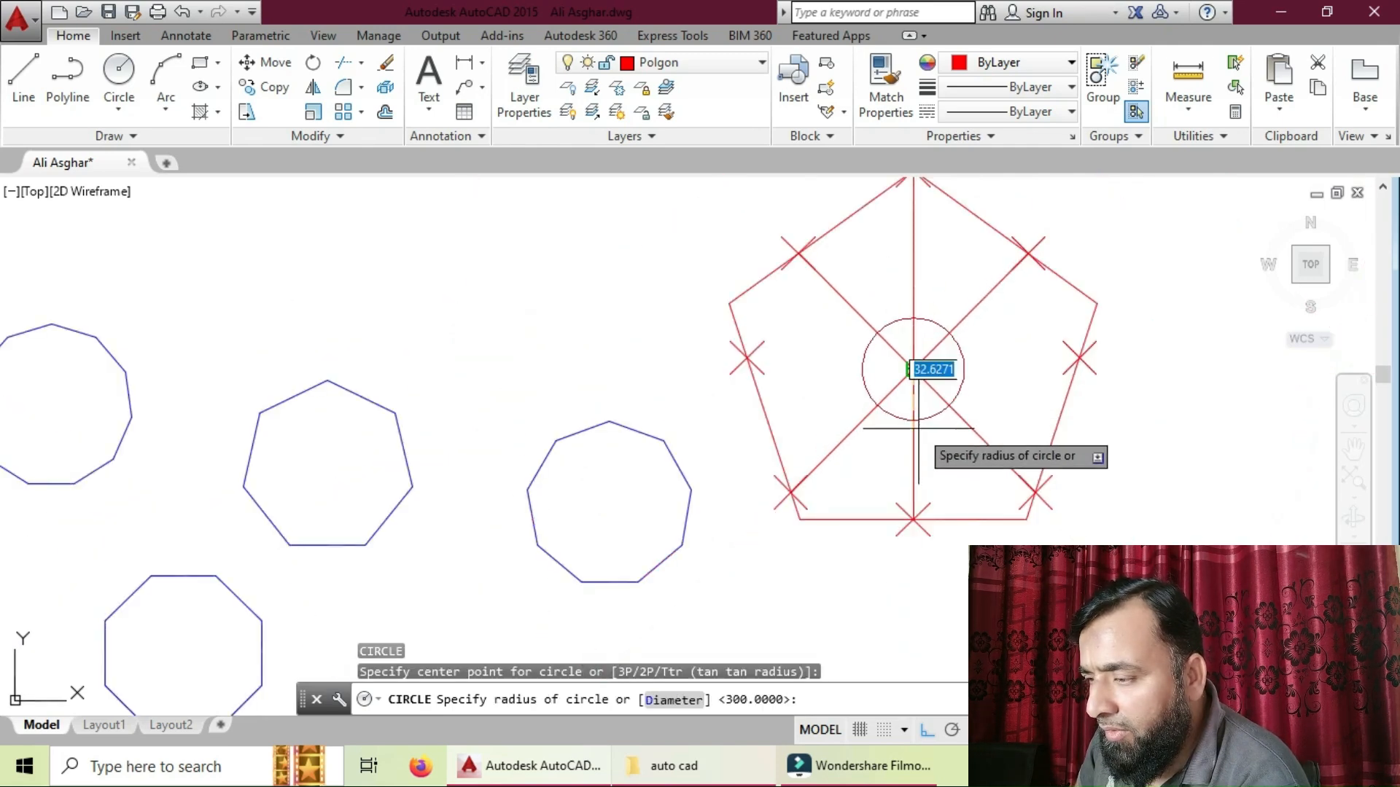
pyautogui.click(913, 520)
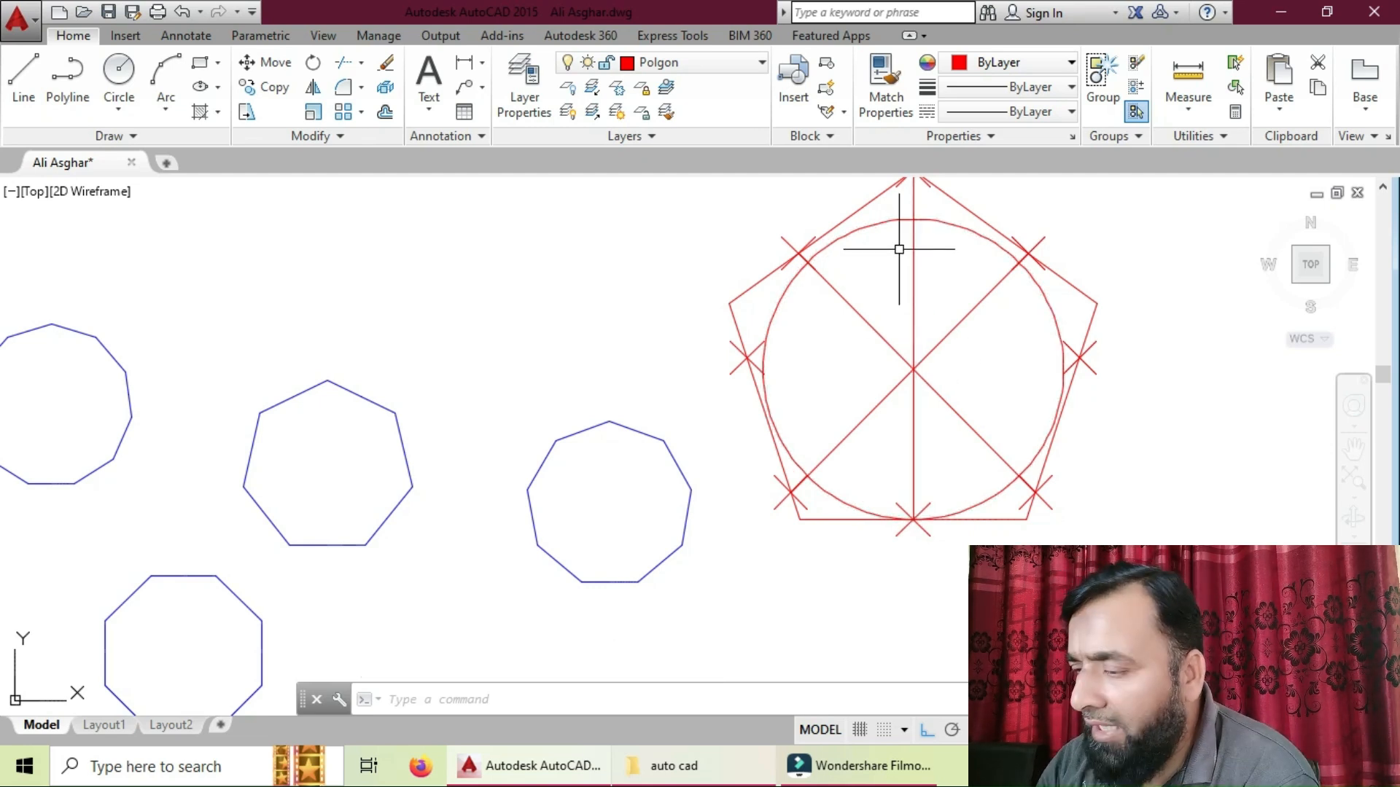
# - Erase the circle that touches the pentagon's base
pyautogui.write('e')
pyautogui.press('Return')
pyautogui.click(891, 219)
pyautogui.press('Return')
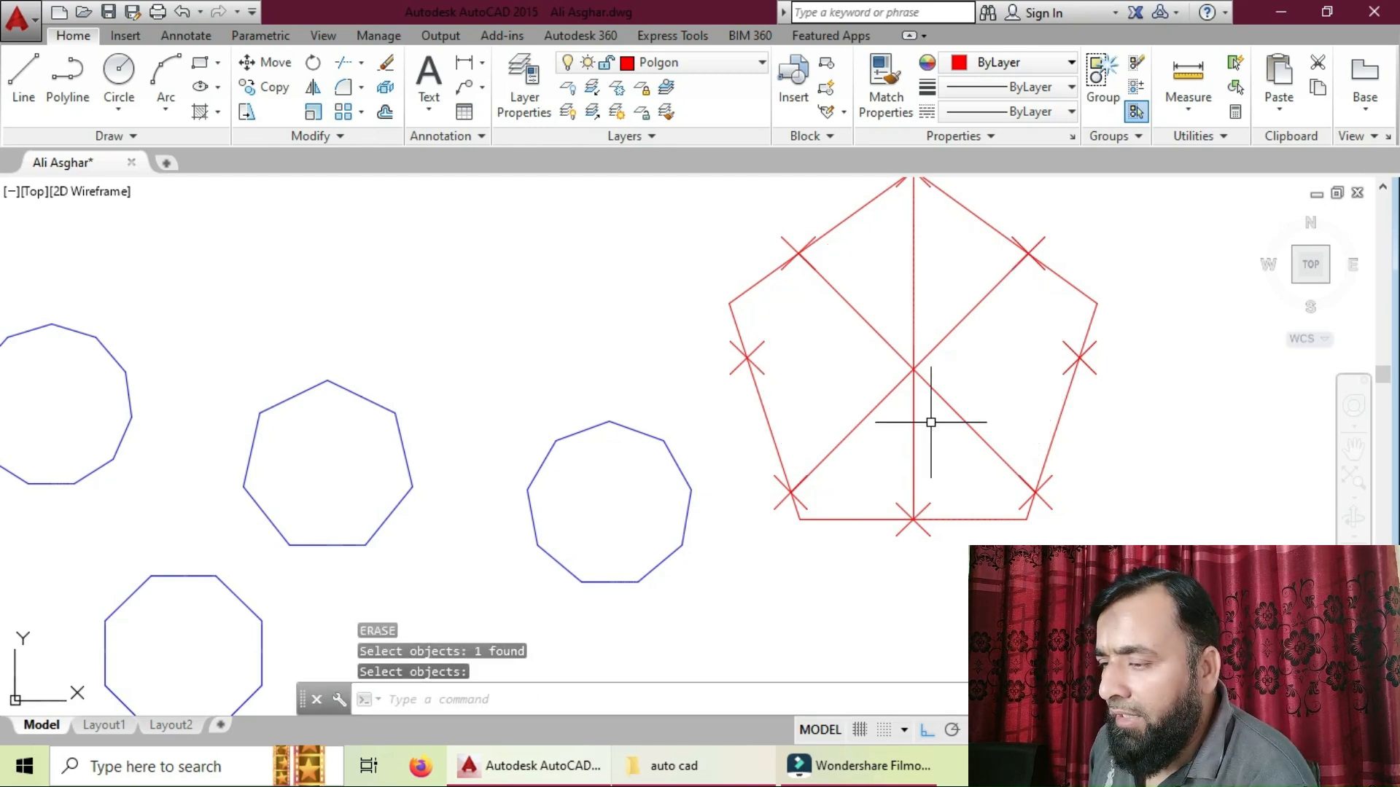
# - Draw a circle of about 104 radius from the lines' intersection out to the pentagon's upper-right division point
pyautogui.write('c')
pyautogui.press('Return')
pyautogui.click(914, 369)
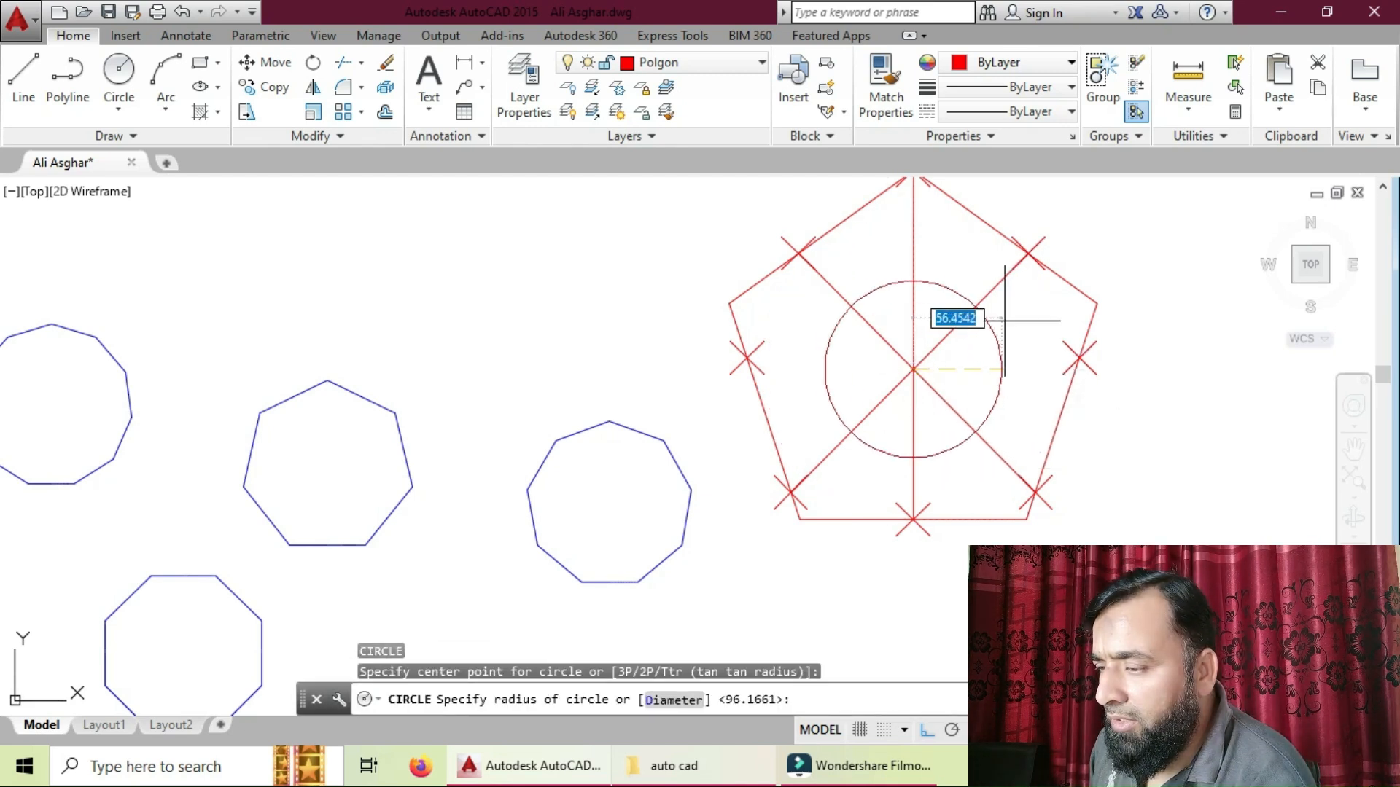
pyautogui.click(1032, 259)
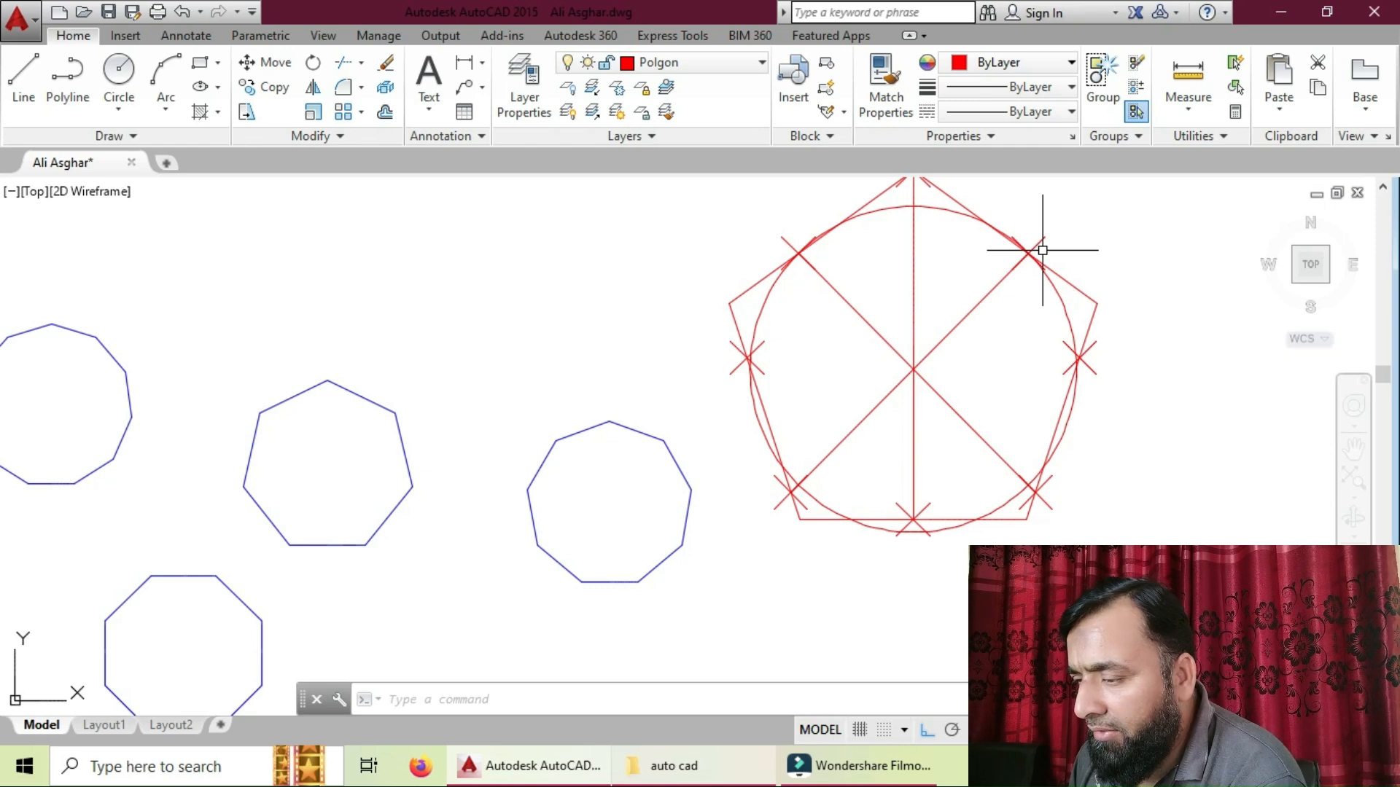
# - Draw a larger concentric circle from the lines' intersection out to the pentagon's lower-right corner
pyautogui.write('c')
pyautogui.press('Return')
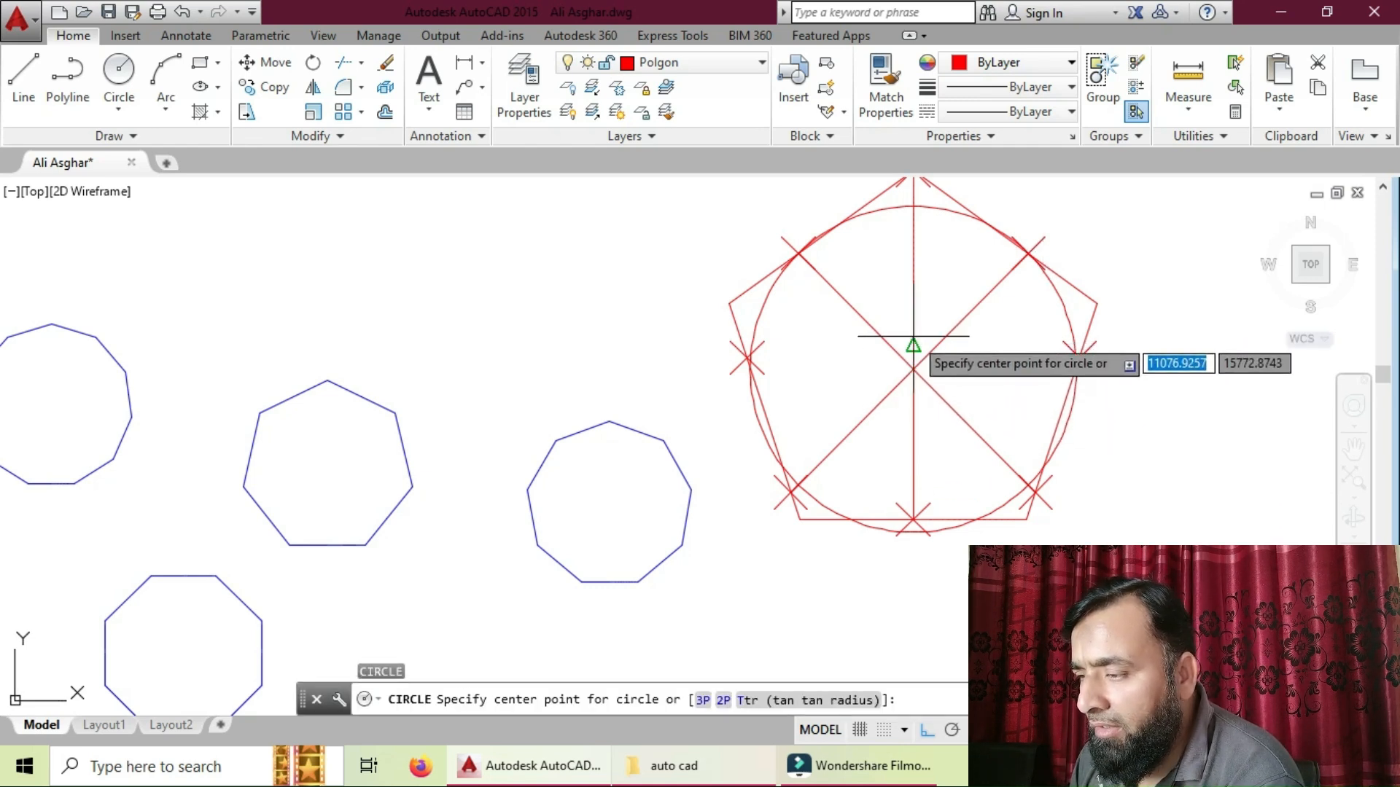
pyautogui.click(912, 370)
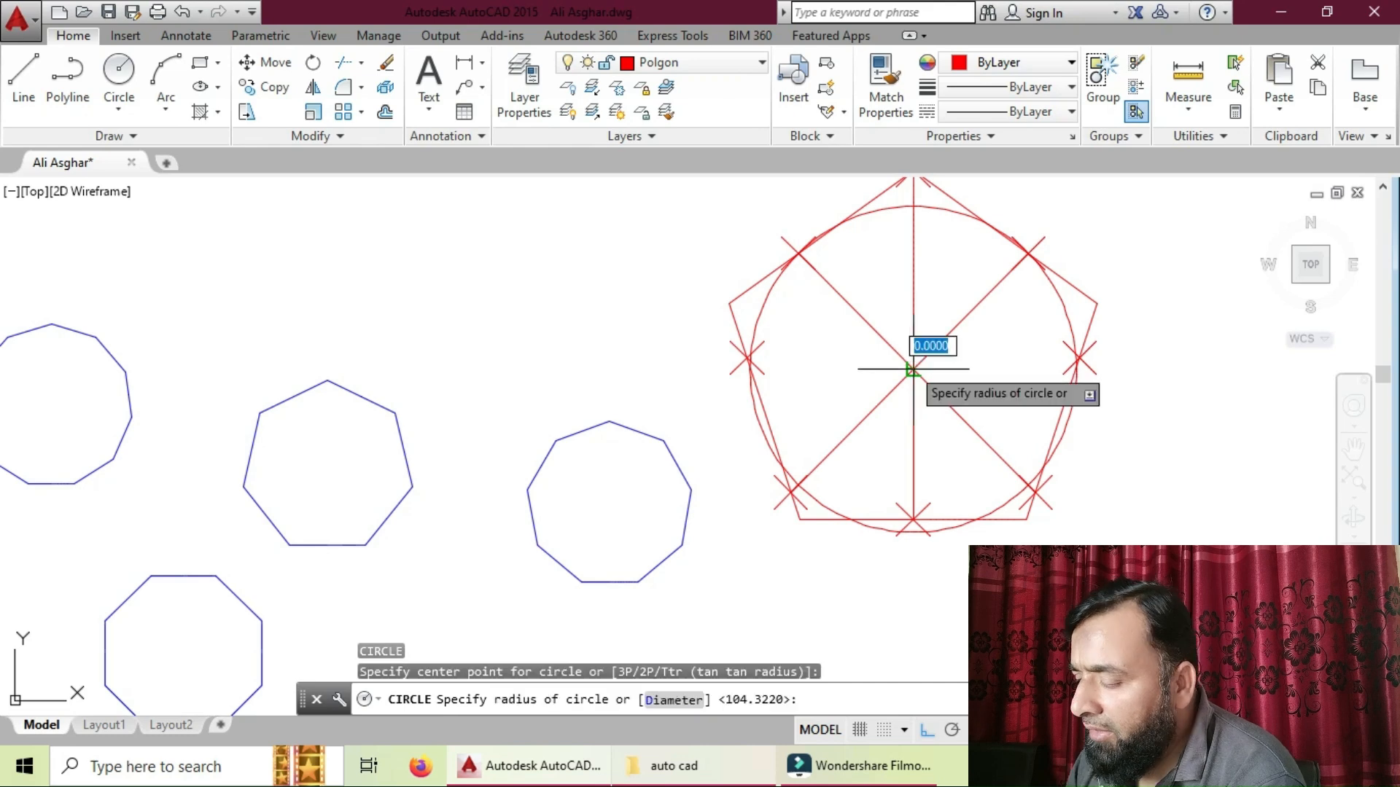
pyautogui.click(1026, 520)
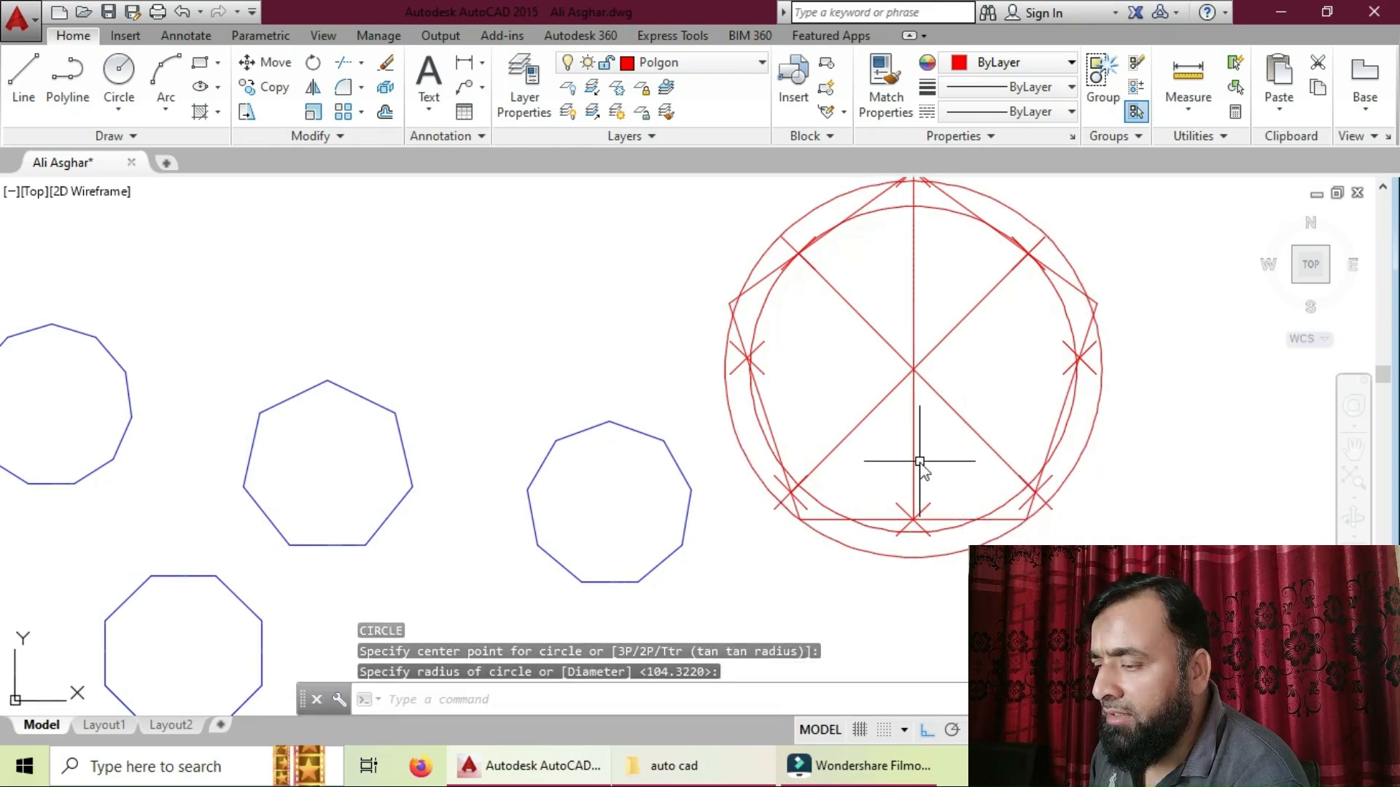
# - Erase both concentric circles around the lines' intersection
pyautogui.write('e')
pyautogui.press('Return')
pyautogui.click(767, 472)
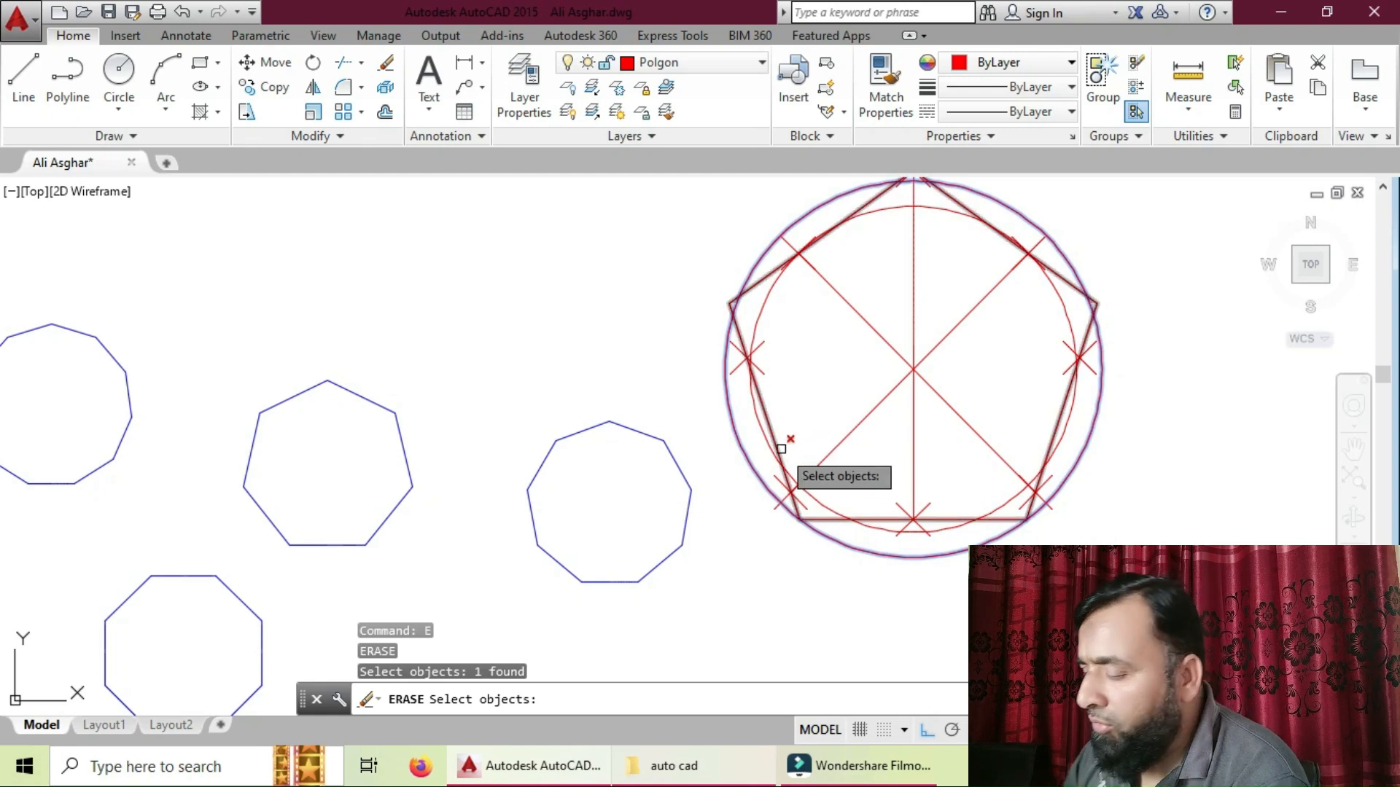
pyautogui.click(818, 490)
pyautogui.press('Return')
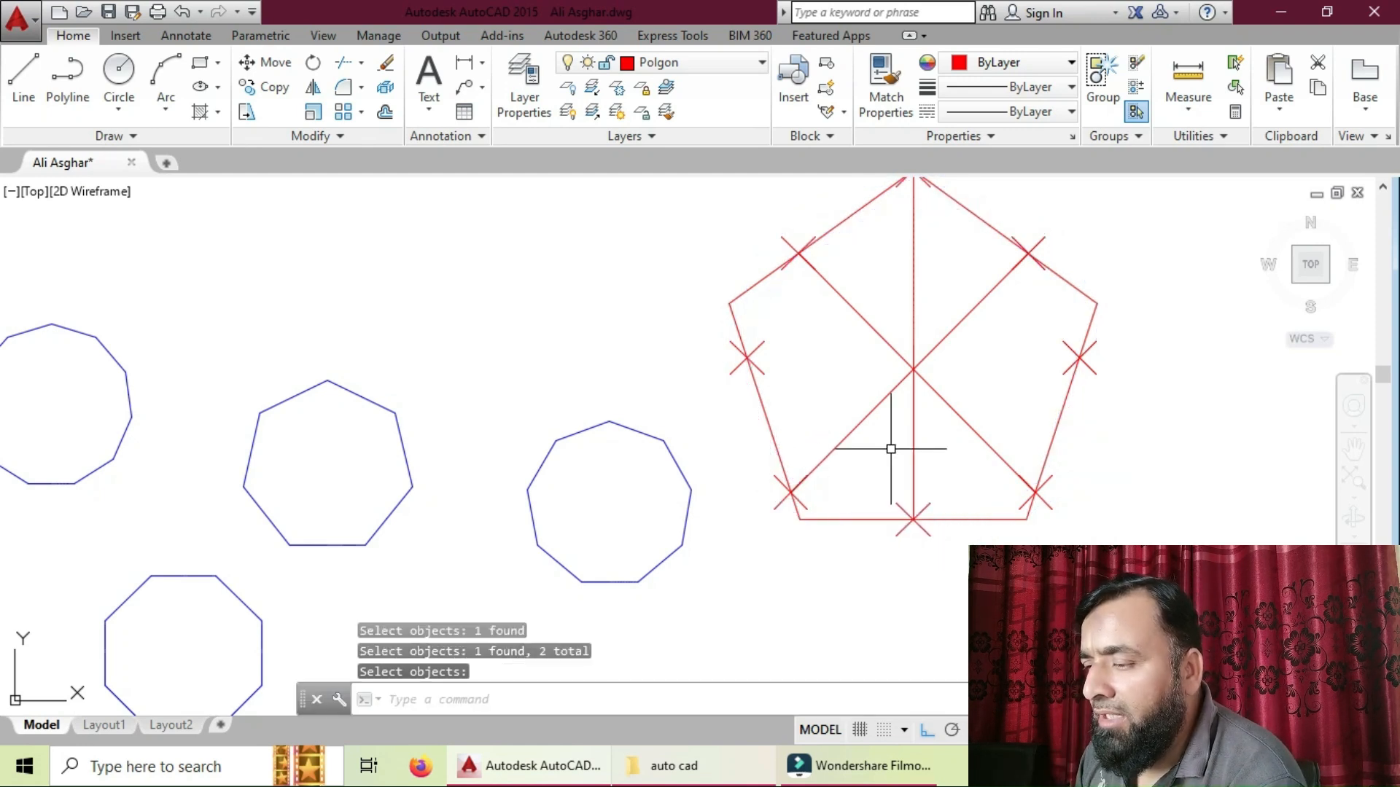
# - Erase the vertical line and the two diagonals inside the pentagon
pyautogui.press('Return')
pyautogui.click(914, 368)
pyautogui.click(973, 358)
pyautogui.click(862, 372)
pyautogui.press('Return')
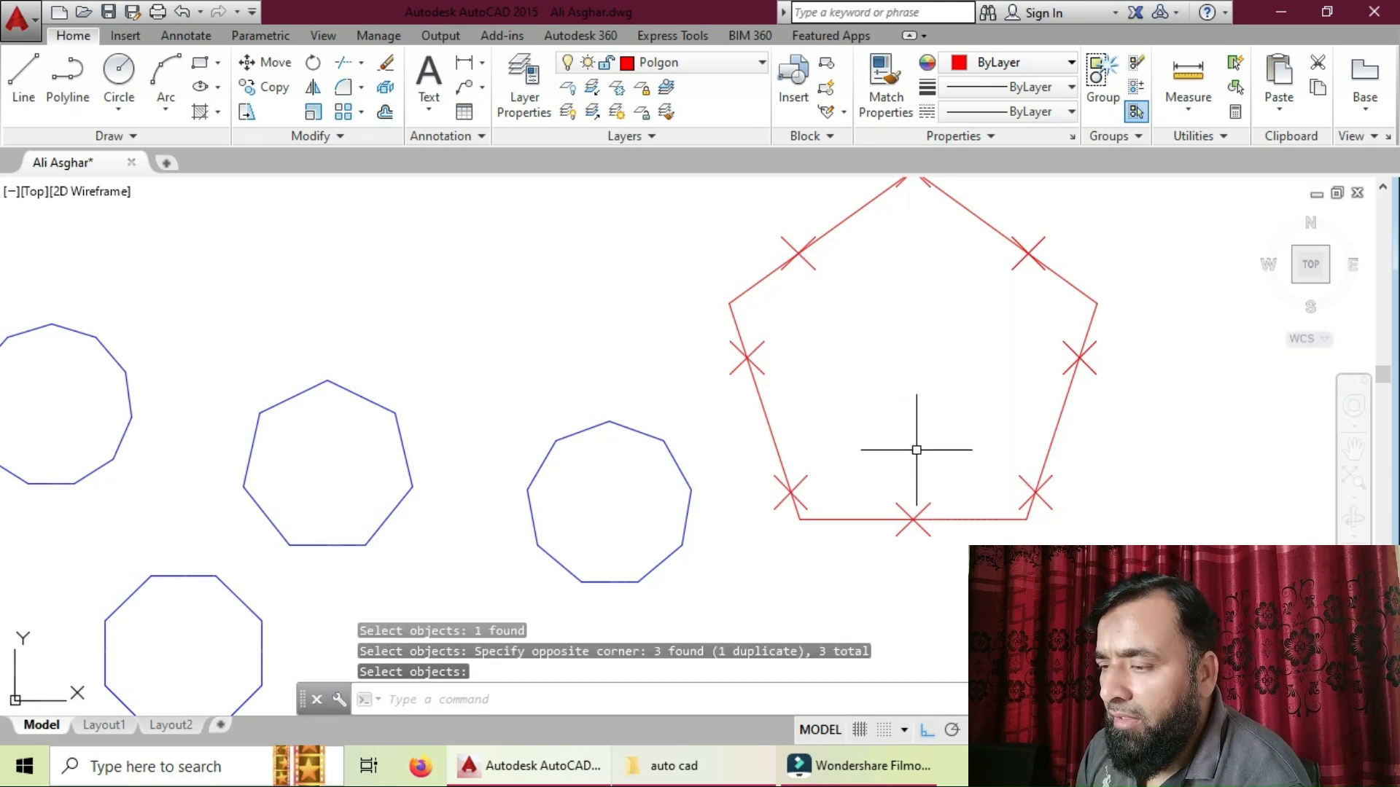
# - Examine the division marks on the large circle and vertical line, and the extents of the whole drawing
pyautogui.scroll(-4, 916, 447)
pyautogui.scroll(-2, 1024, 266)
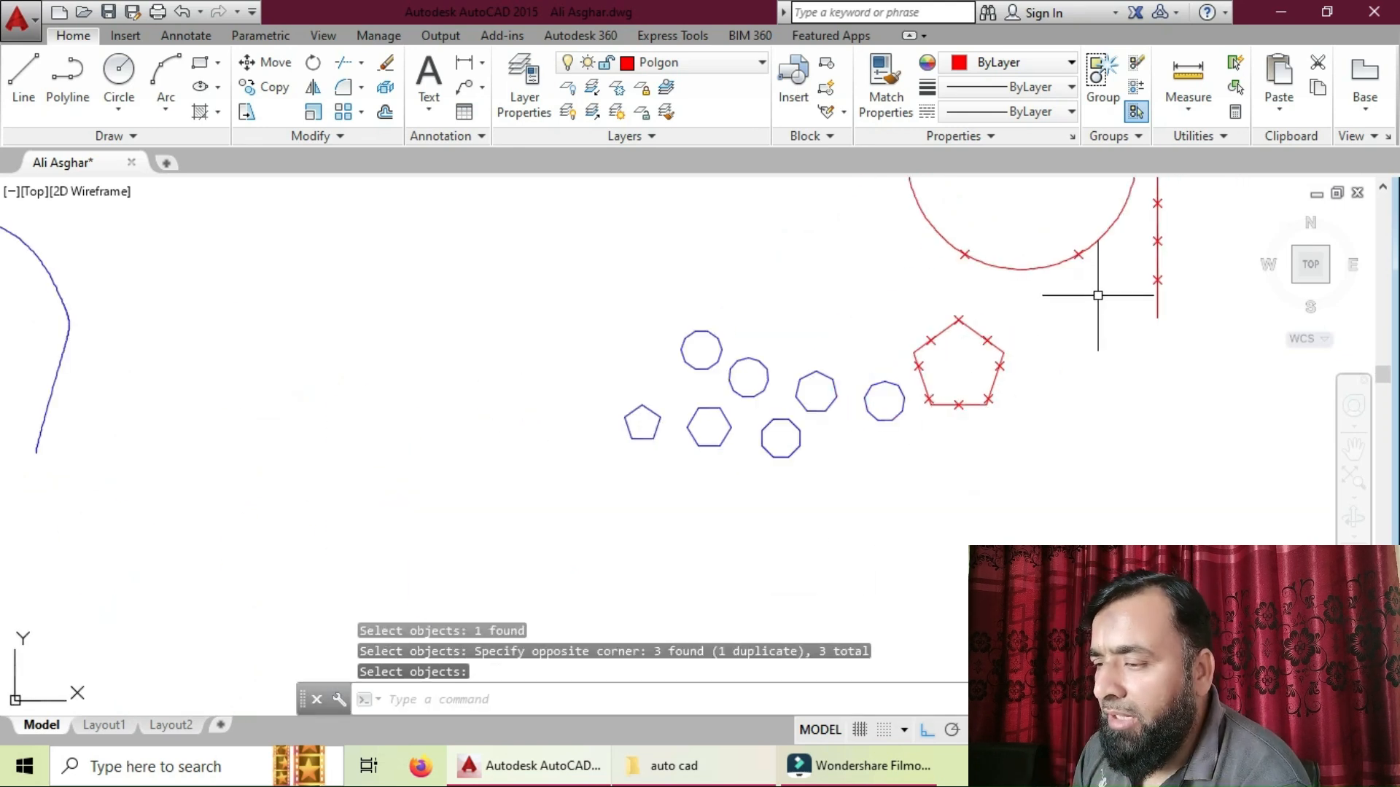
pyautogui.scroll(-3, 1096, 291)
pyautogui.moveTo(1100, 219)
pyautogui.mouseDown(button='middle')
pyautogui.moveTo(1100, 253)
pyautogui.moveTo(975, 437)
pyautogui.moveTo(969, 415)
pyautogui.mouseUp(button='middle')
pyautogui.scroll(4, 1040, 313)
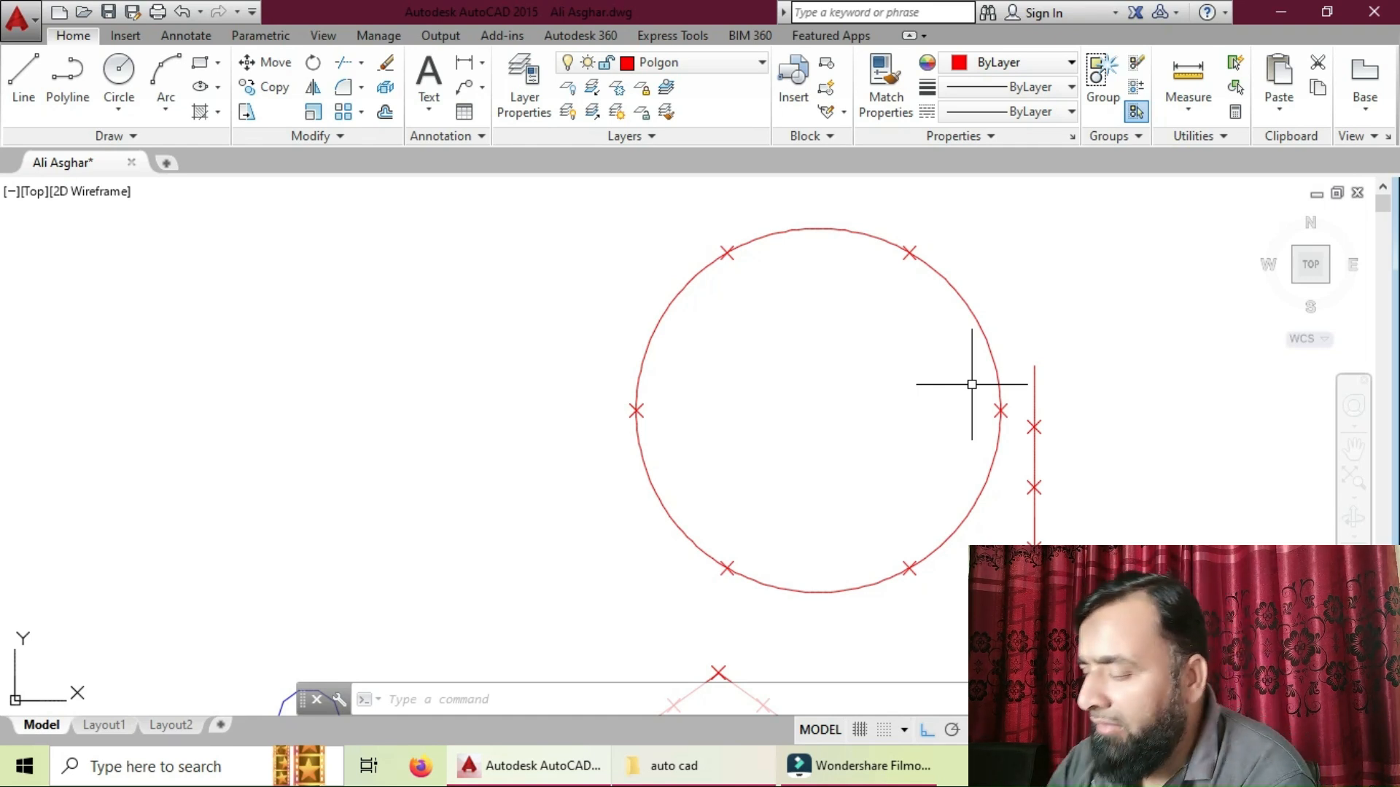
pyautogui.write('z')
pyautogui.press('Return')
pyautogui.write('e')
pyautogui.press('Return')
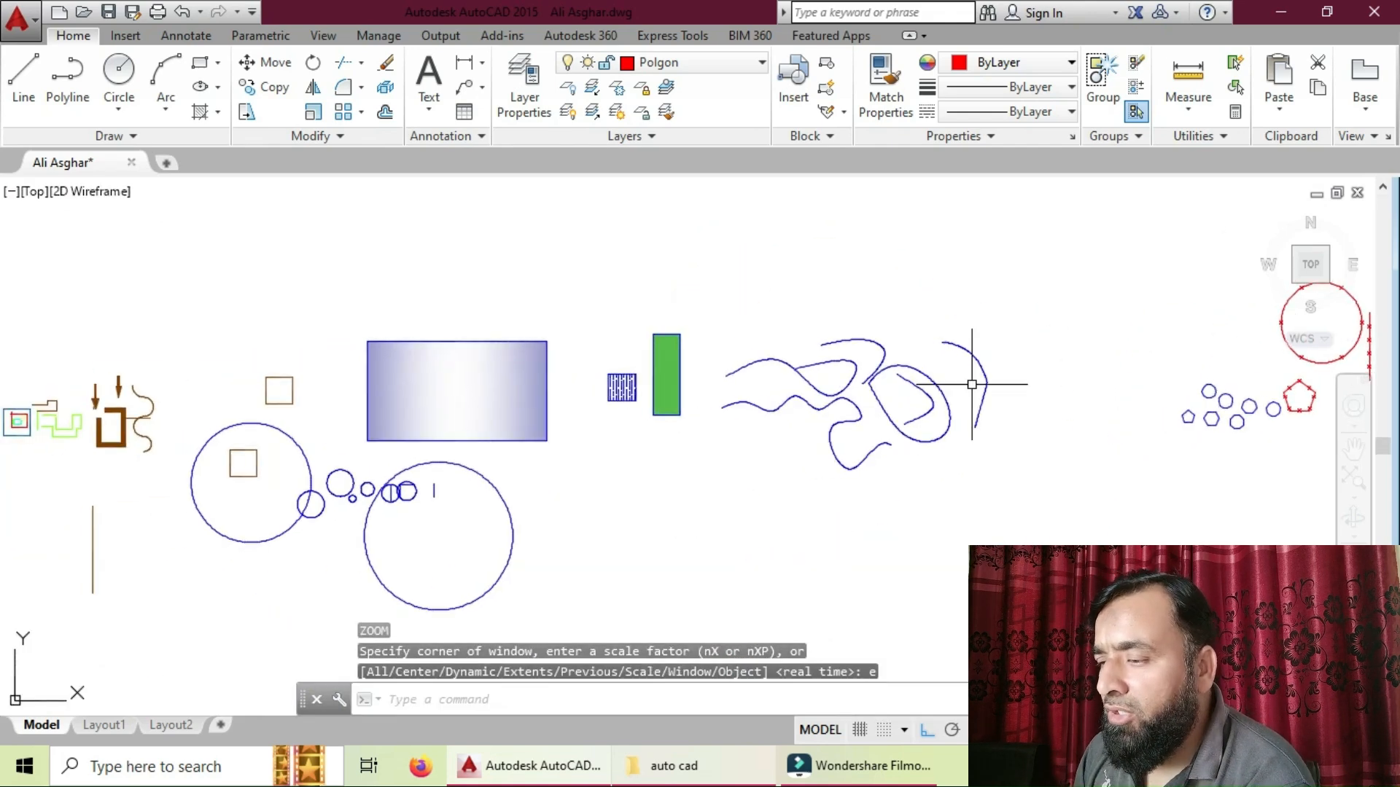
pyautogui.write('p')
pyautogui.press('Return')
pyautogui.moveTo(1296, 325); pyautogui.dragTo(909, 402)
pyautogui.scroll(5, 917, 406)
pyautogui.scroll(3, 922, 440)
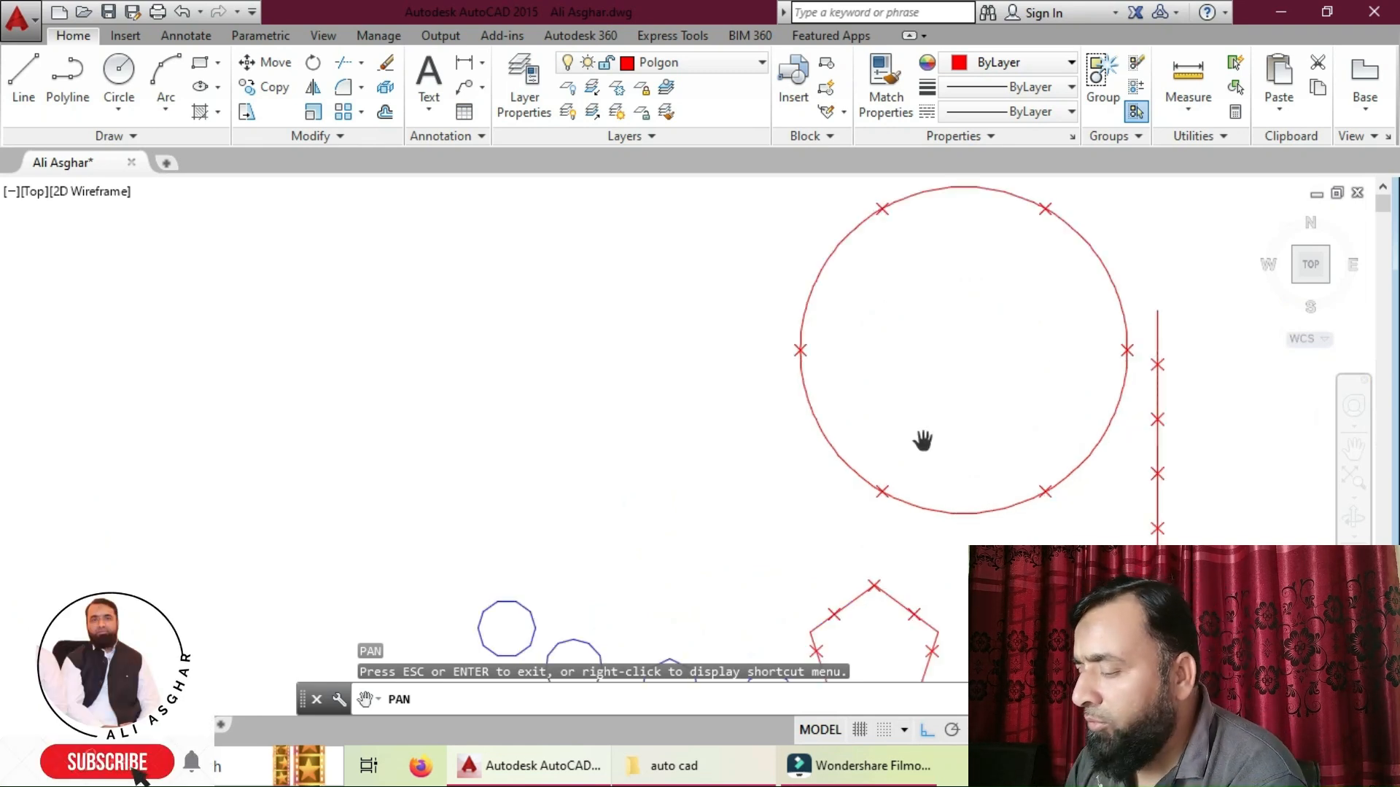
pyautogui.press('Escape')
pyautogui.click(512, 239)
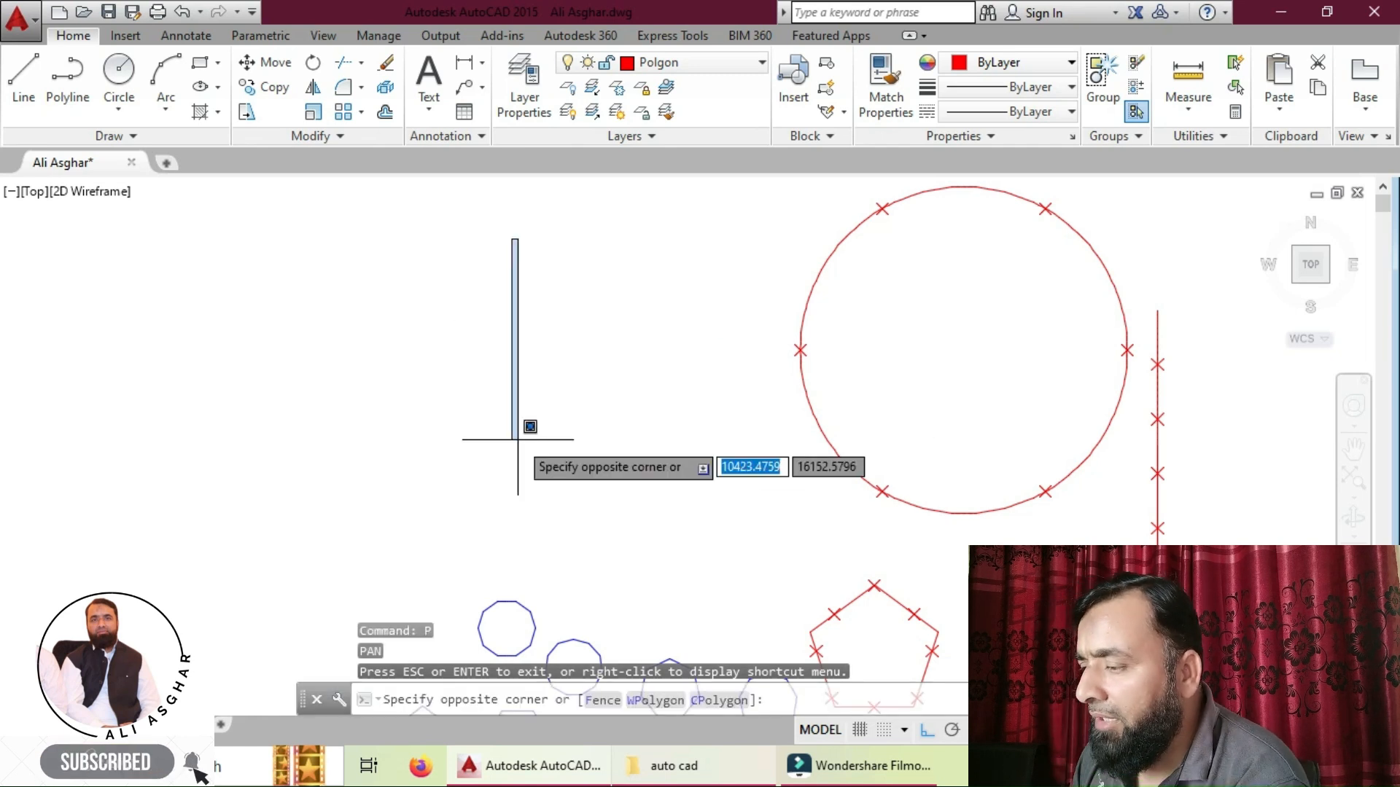
pyautogui.press('Escape')
pyautogui.press('Escape')
# - Draw a vertical line 600 units long in the empty area to the left of the divided circle
pyautogui.write('l')
pyautogui.press('Return')
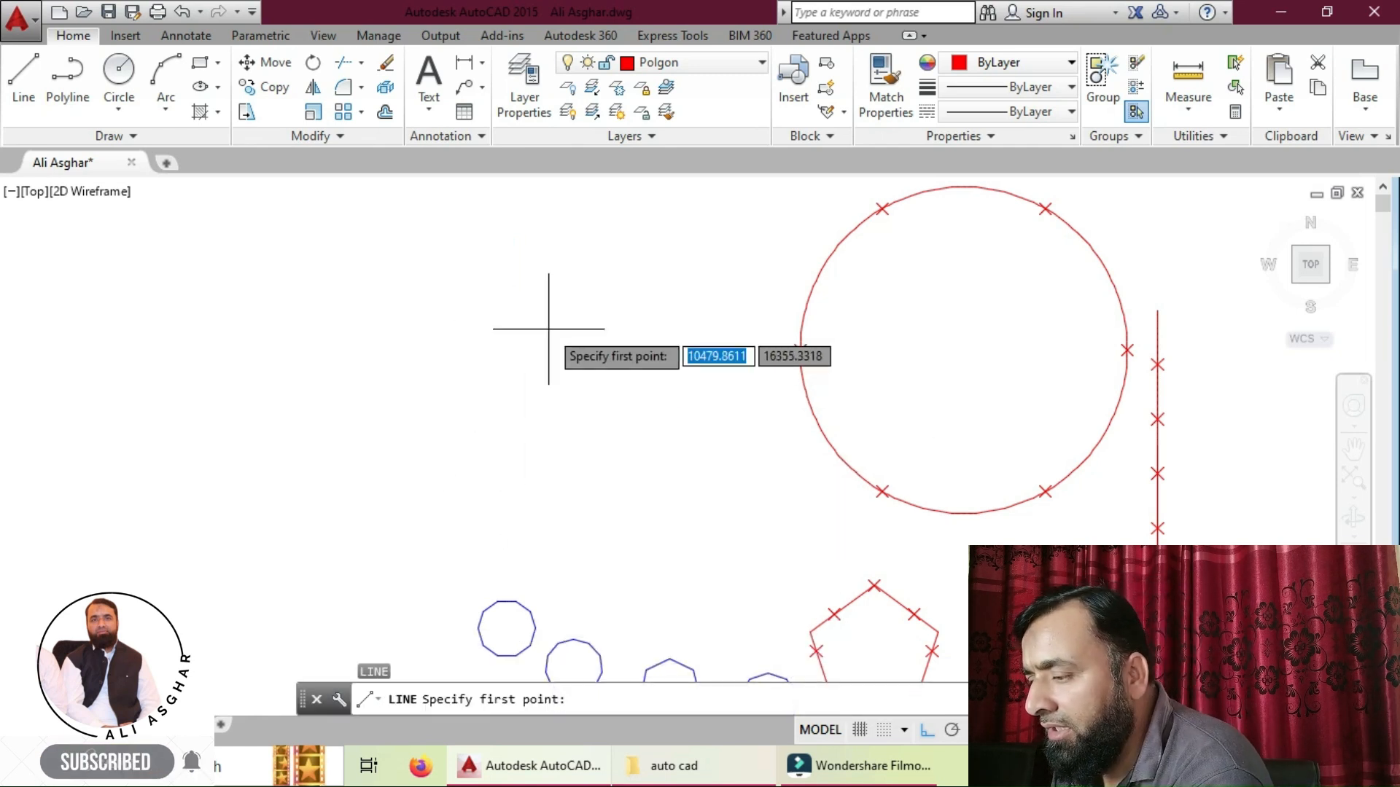
pyautogui.click(552, 272)
pyautogui.write('600')
pyautogui.press('Return')
pyautogui.press('Return')
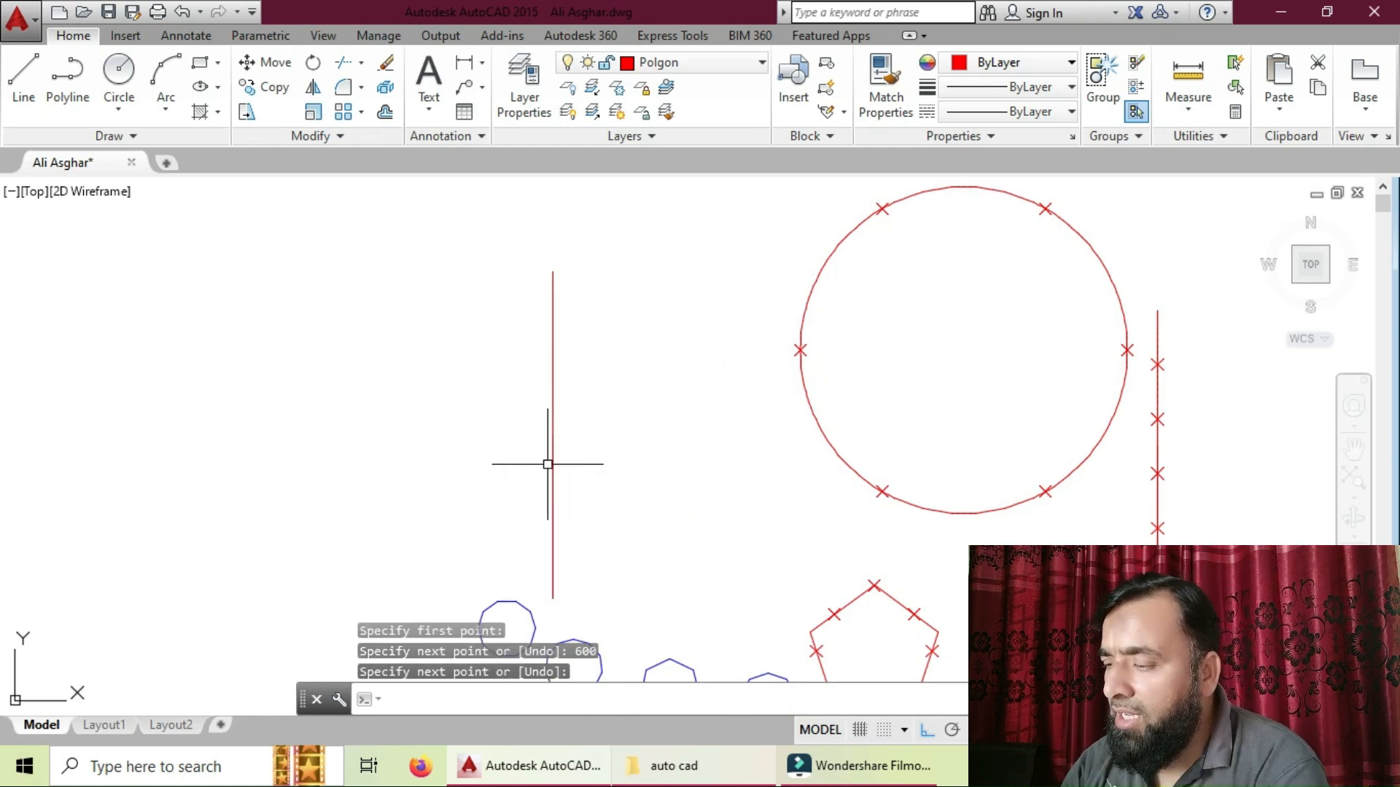
# - Divide the new 600-unit vertical line into 6 equal segments
pyautogui.write('div')
pyautogui.press('Return')
pyautogui.click(553, 463)
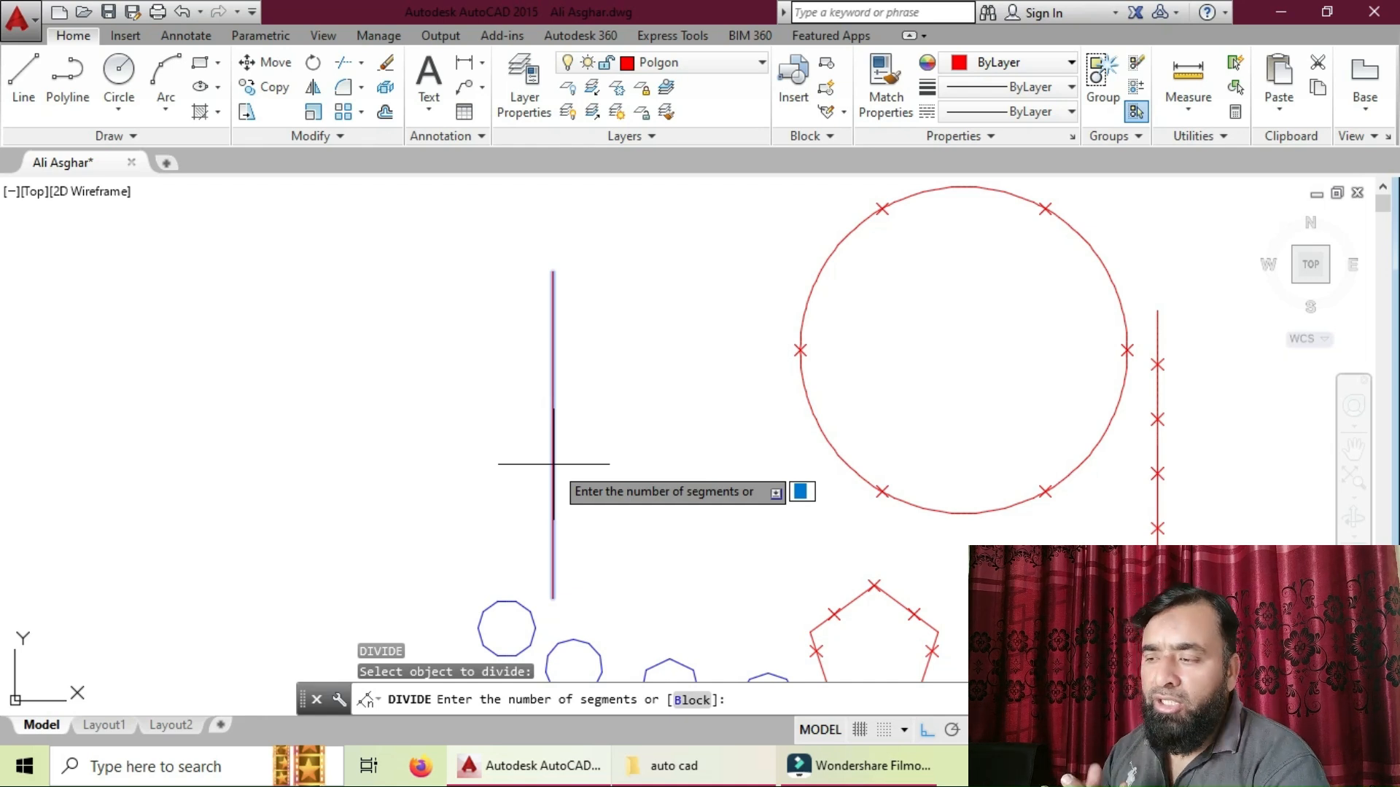
pyautogui.write('6')
pyautogui.press('Return')
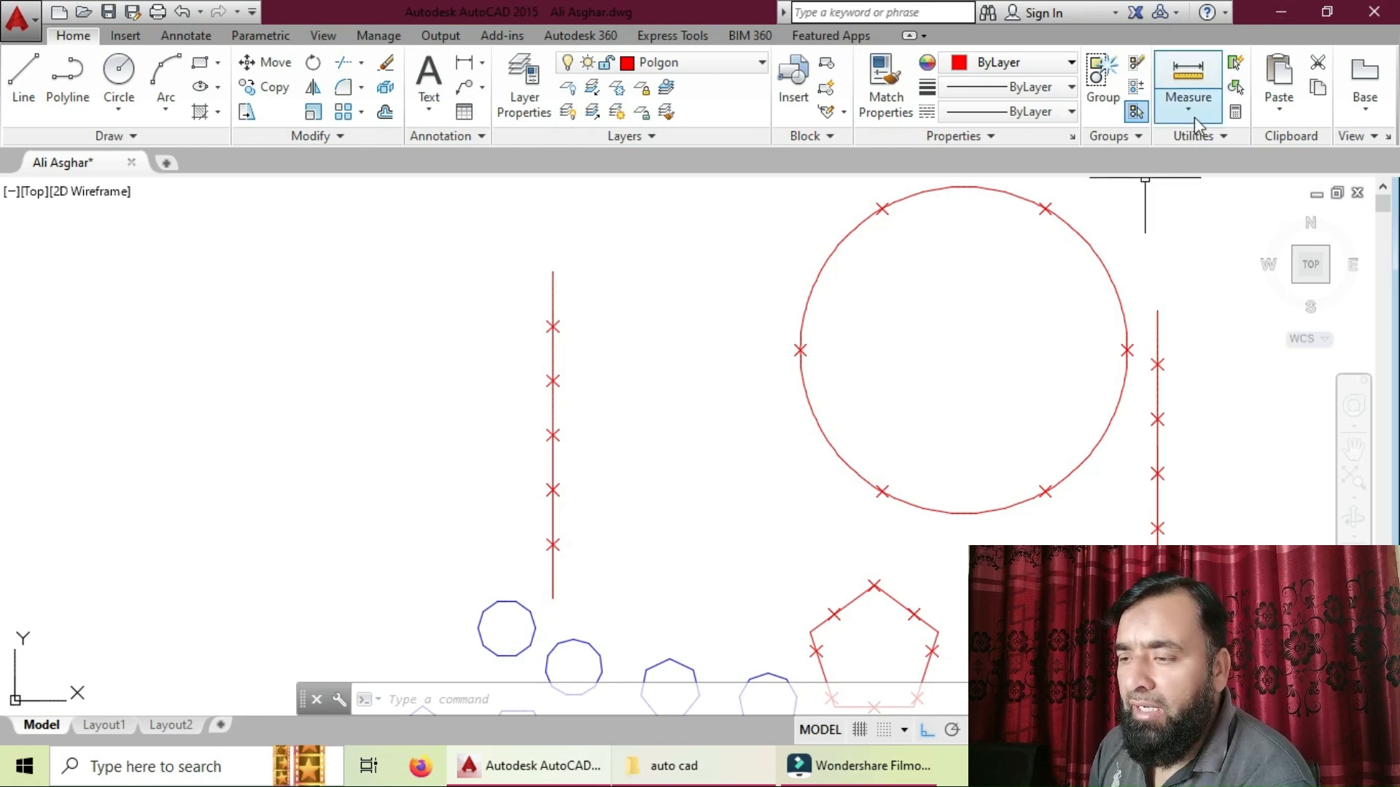
# - Change the point style to the X inside a circle and square
pyautogui.click(1221, 139)
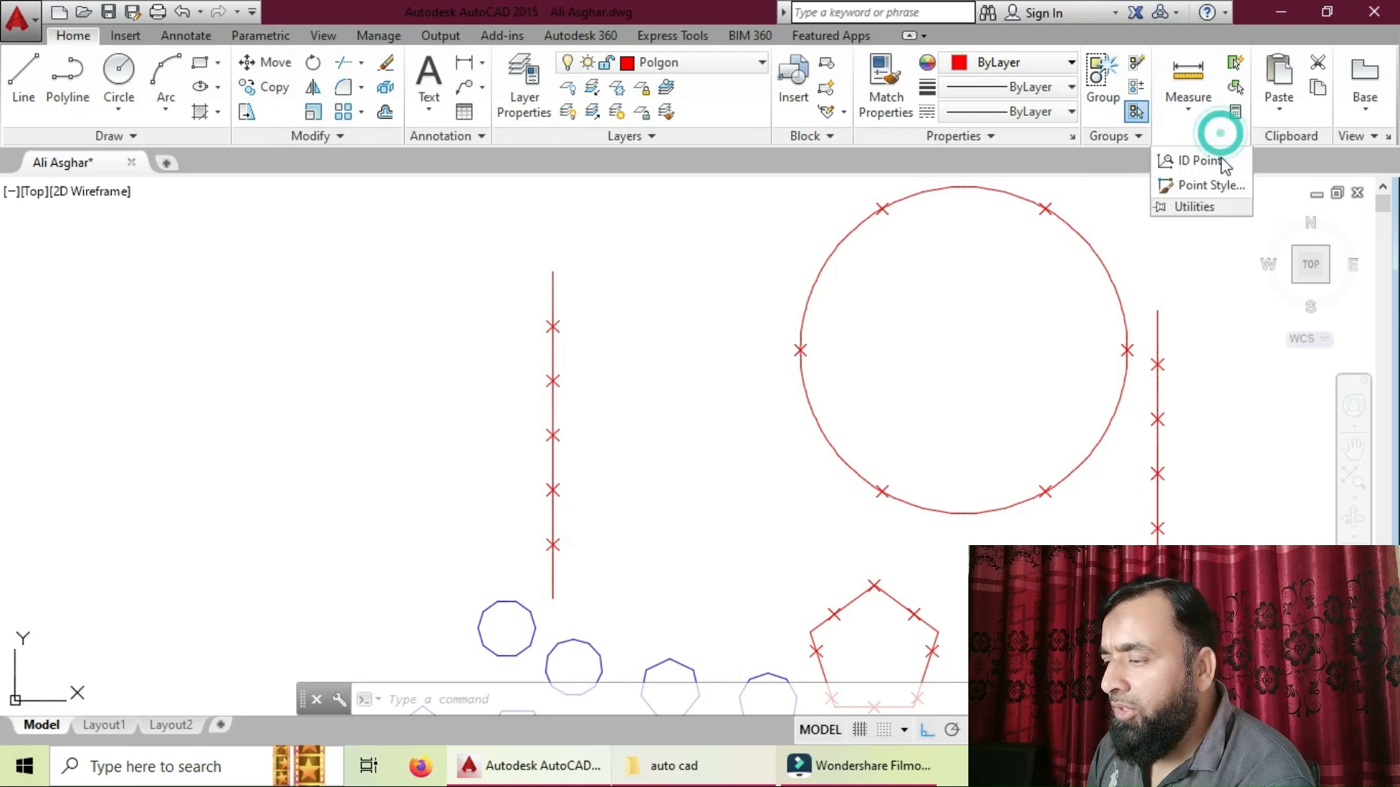
pyautogui.click(1214, 187)
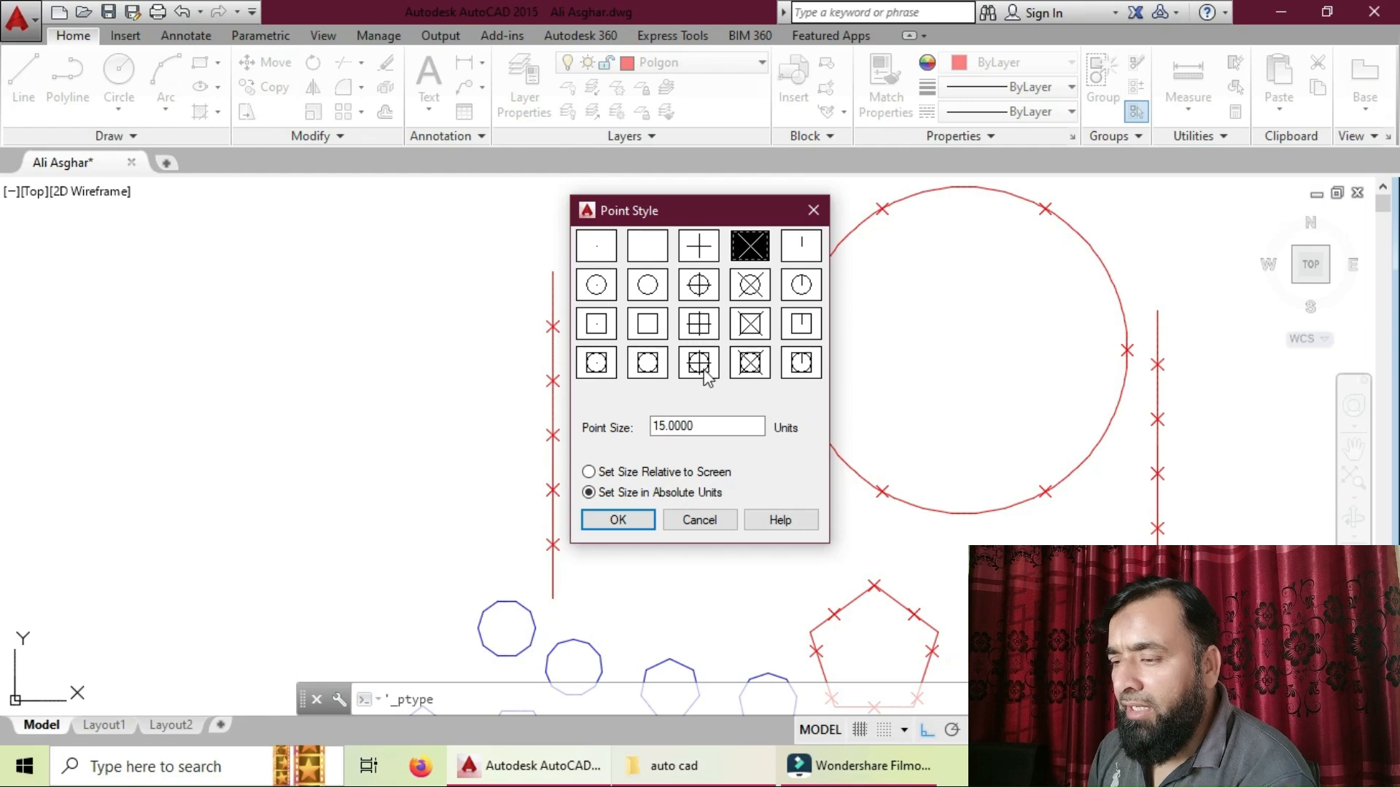
pyautogui.click(750, 363)
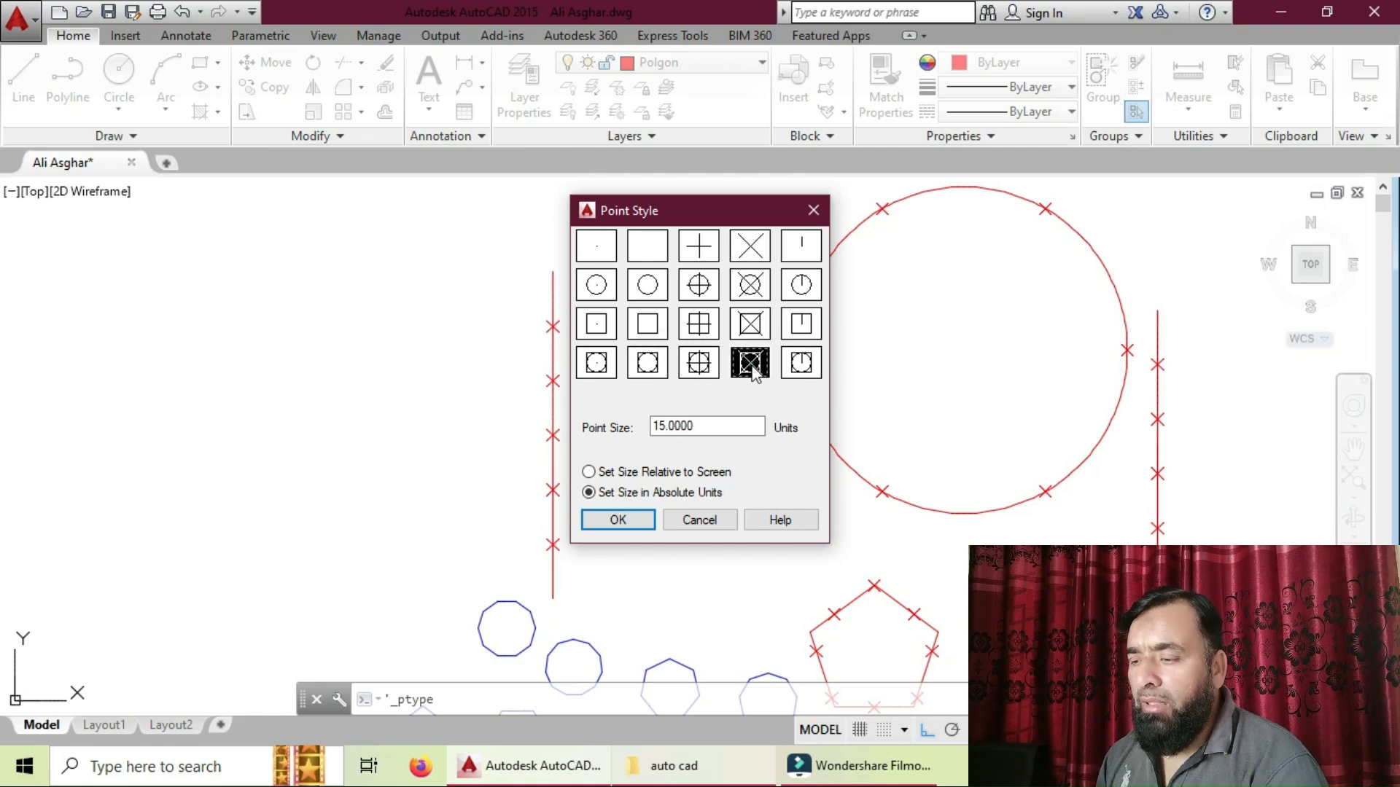
pyautogui.click(635, 519)
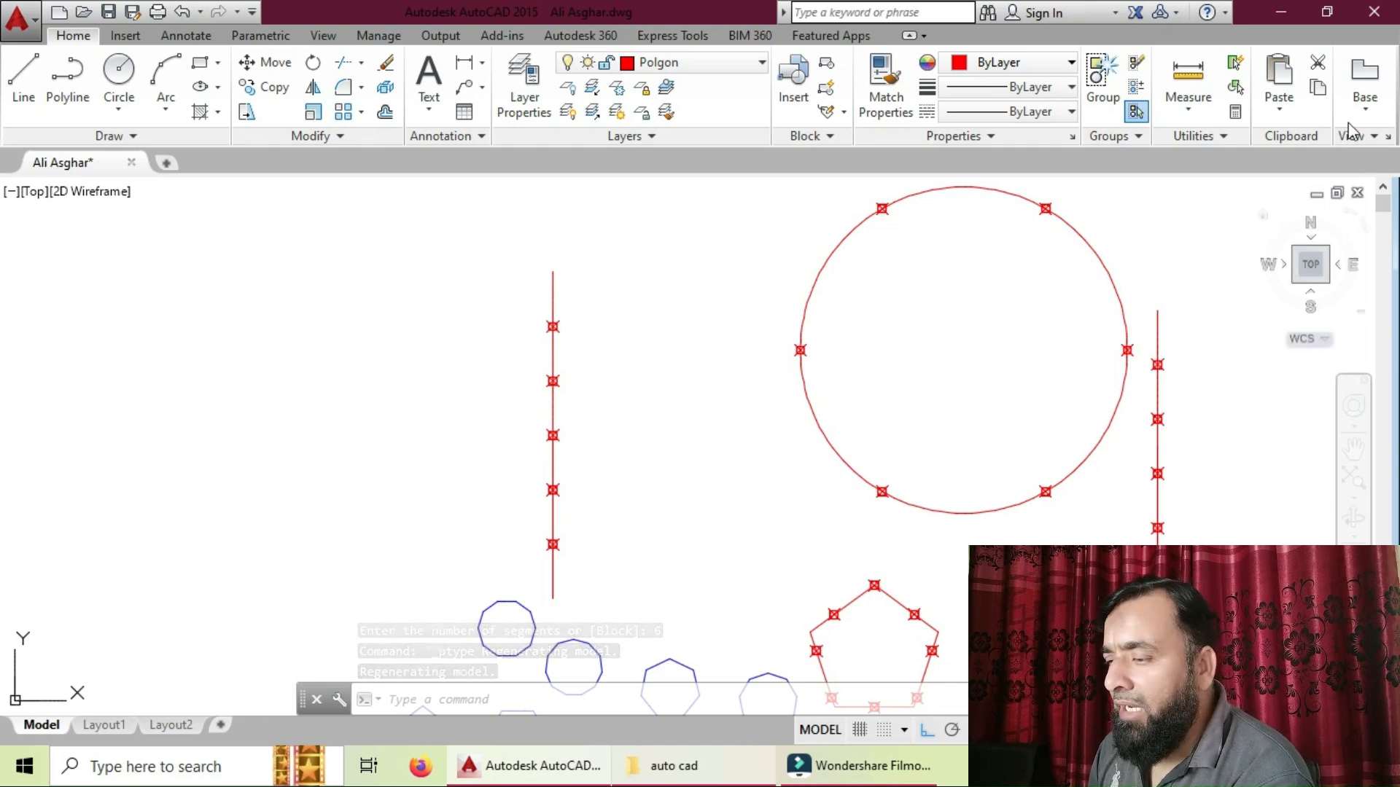
# - Set the point size in the point style settings to 25 absolute units
pyautogui.click(1225, 139)
pyautogui.click(1203, 187)
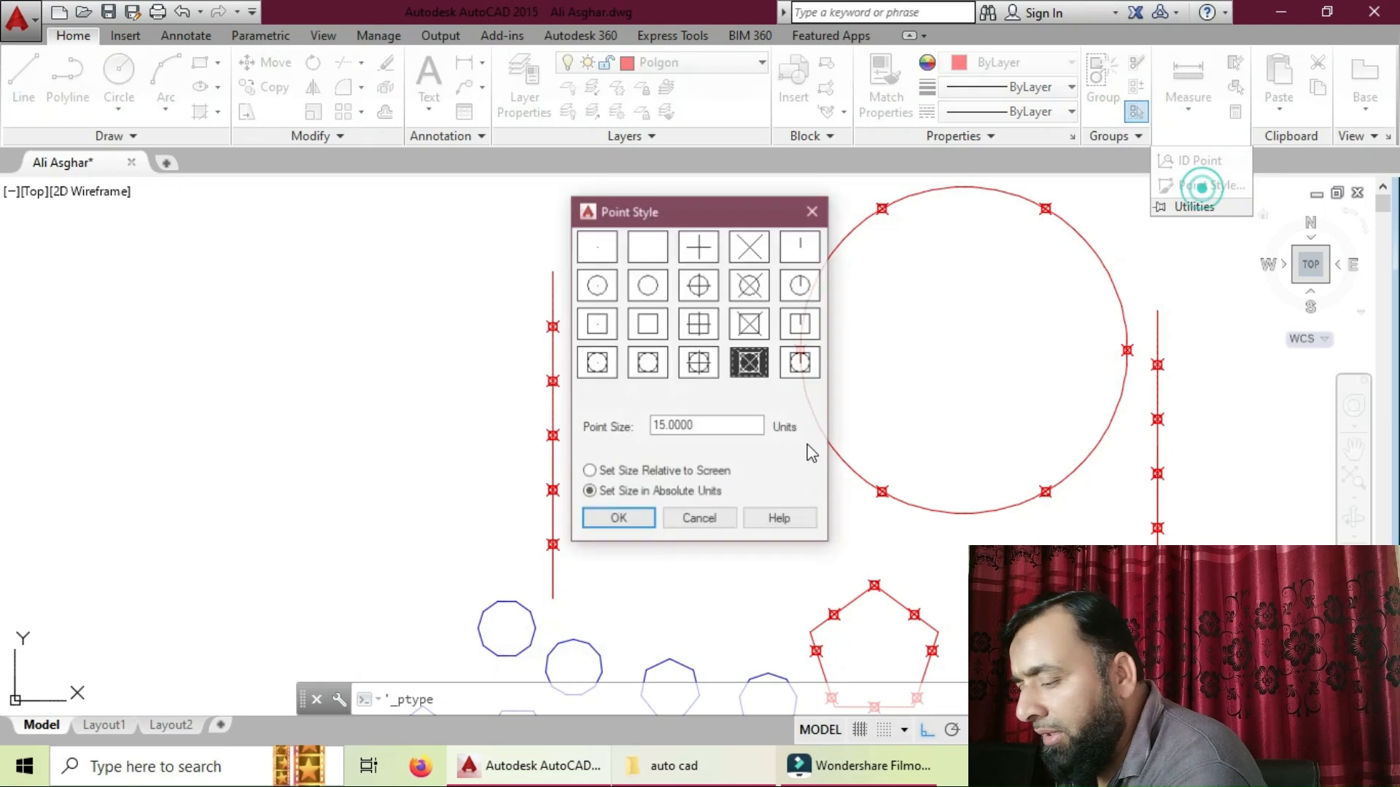
pyautogui.rightClick(627, 430)
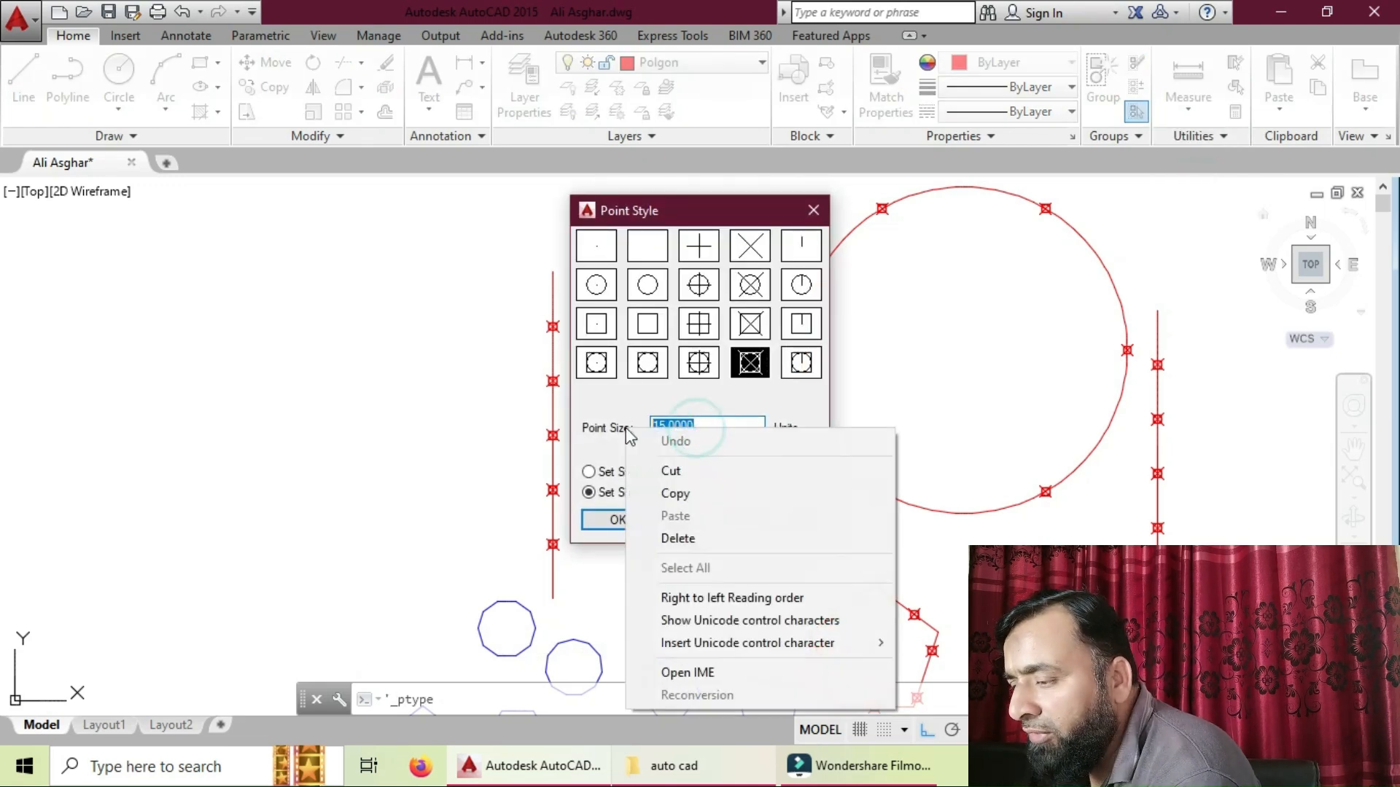
pyautogui.press('Escape')
pyautogui.write('25')
pyautogui.press('Return')
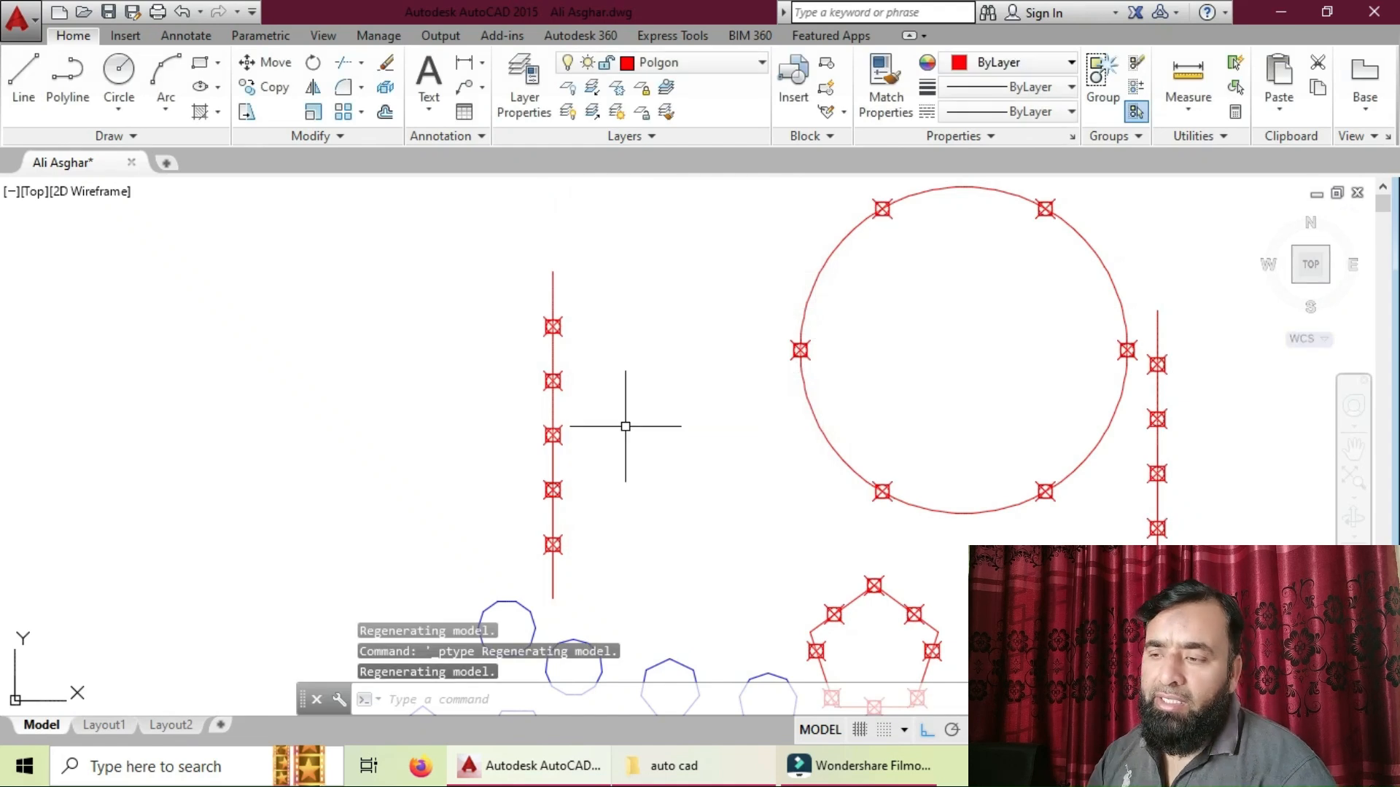